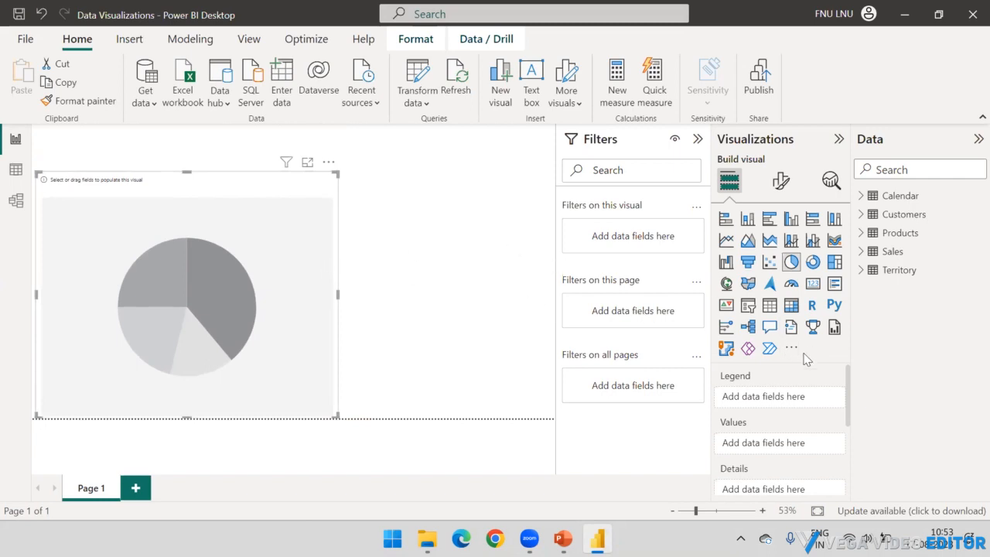
# Step: Add the Occupation field from the Customers table to the pie chart's legend
pyautogui.scroll(-2, 850, 394)
pyautogui.scroll(2, 851, 386)
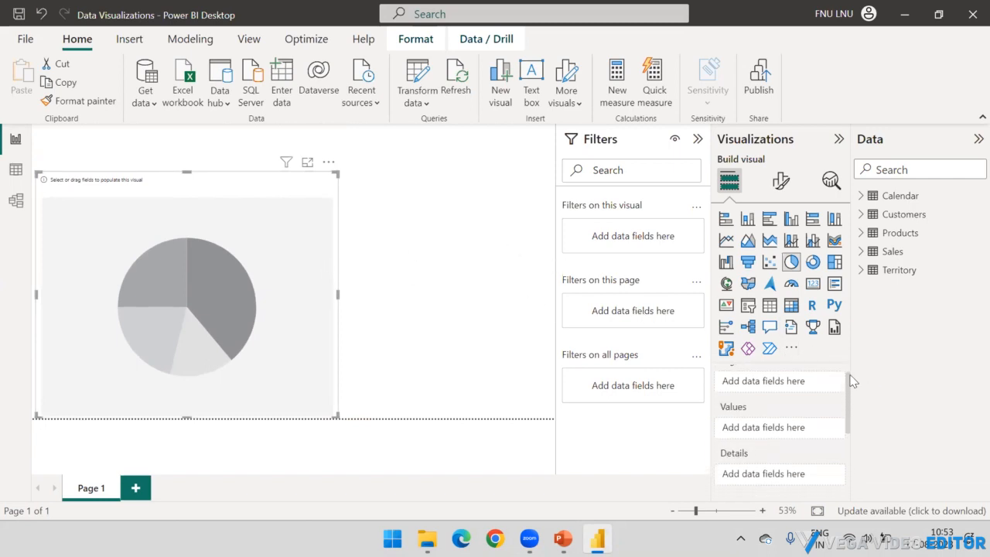
pyautogui.click(861, 215)
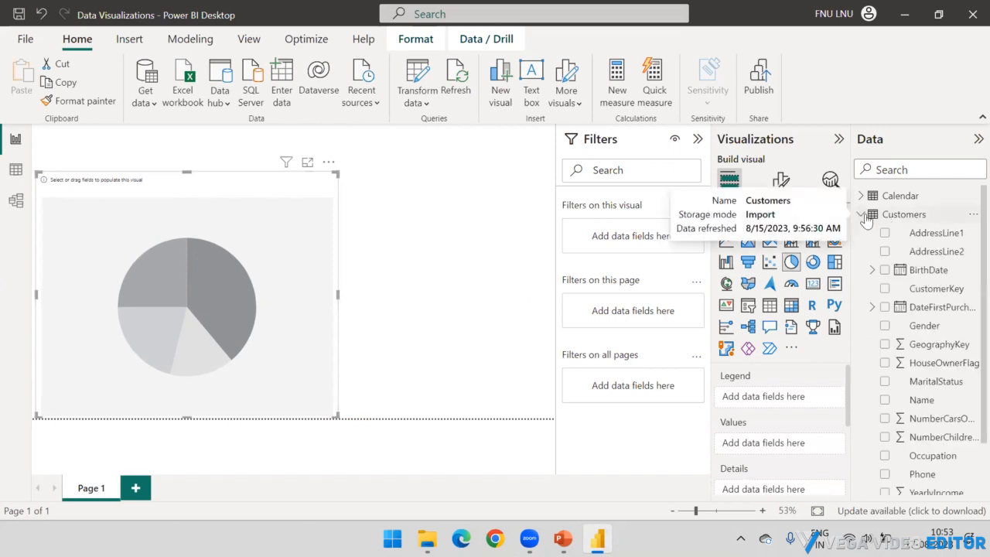
pyautogui.scroll(-3, 890, 348)
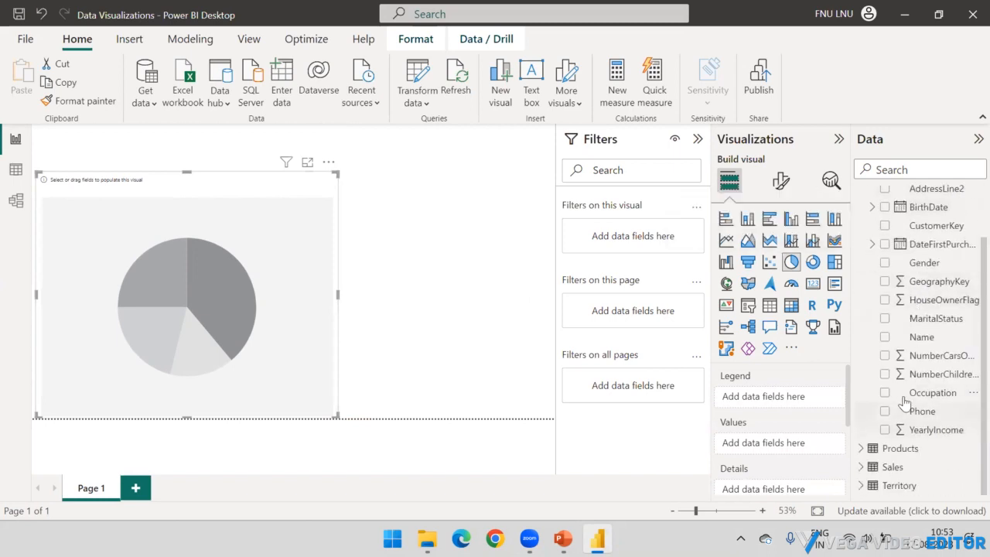
pyautogui.moveTo(904, 399); pyautogui.dragTo(766, 404)
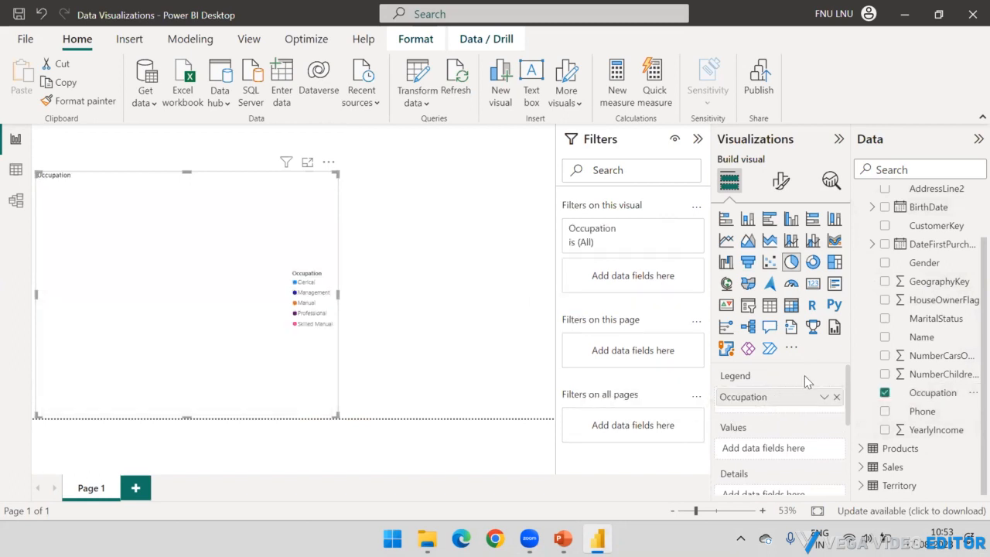
pyautogui.scroll(3, 868, 223)
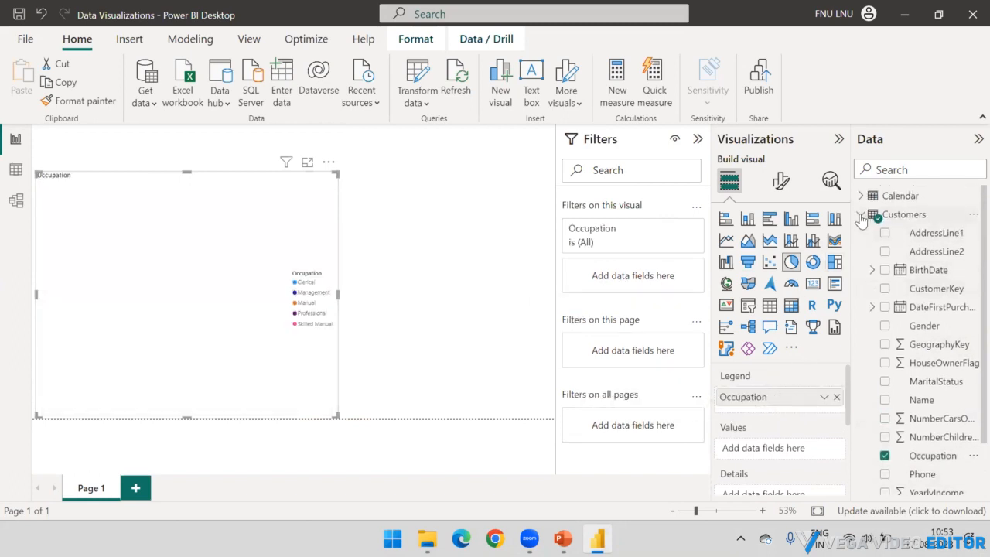
pyautogui.click(863, 215)
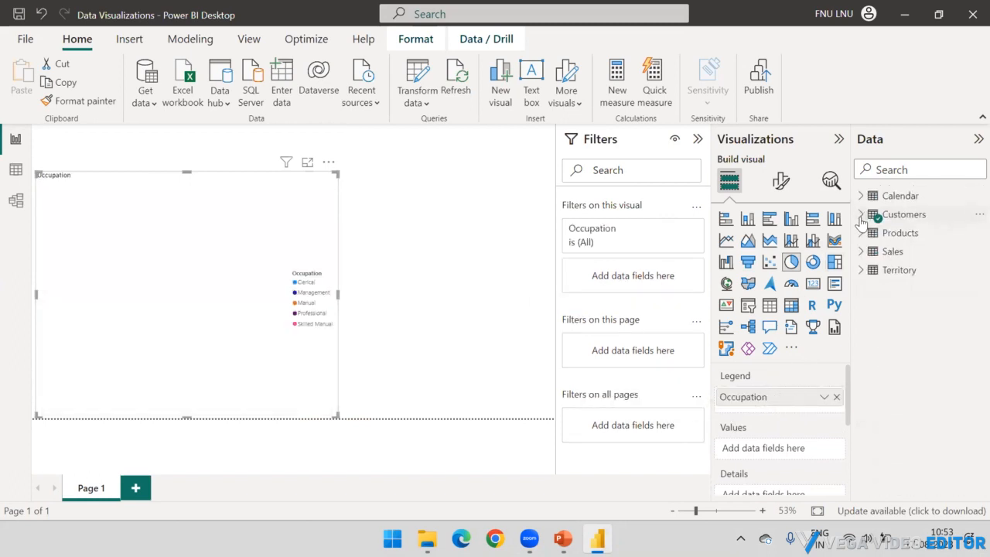
# Step: Add the SalesAmount field from the Sales table to the pie chart's values
pyautogui.click(863, 255)
pyautogui.scroll(-1, 909, 267)
pyautogui.scroll(-2, 909, 266)
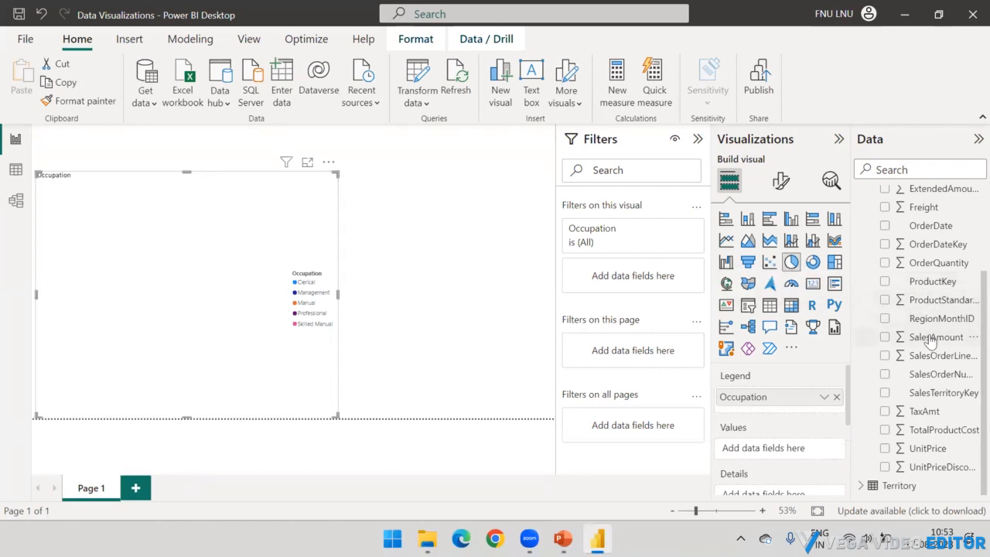
pyautogui.moveTo(936, 339); pyautogui.dragTo(792, 440)
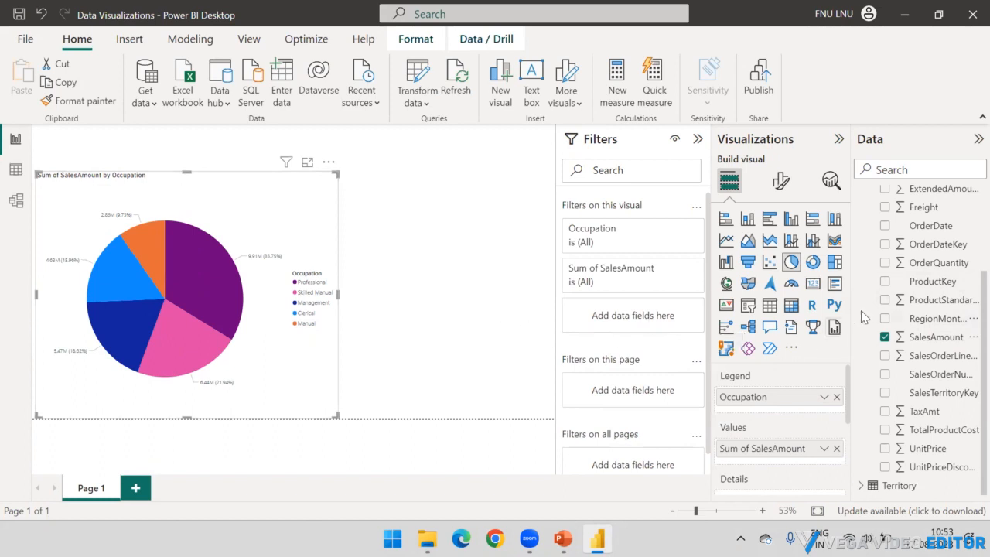
pyautogui.scroll(3, 871, 279)
pyautogui.click(861, 225)
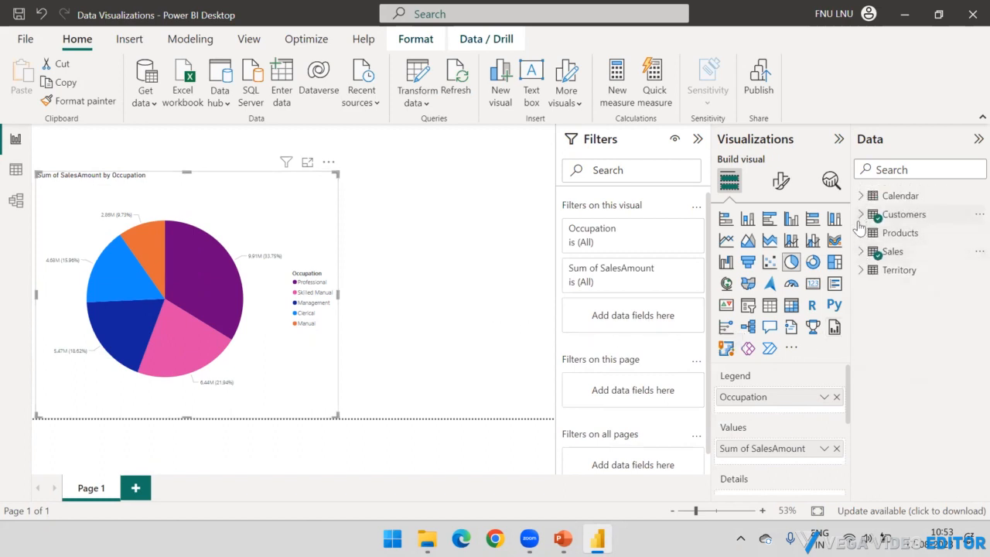
# Step: Try the Category field from the Products table as the pie chart's details and remove it again
pyautogui.click(861, 233)
pyautogui.scroll(-2, 780, 413)
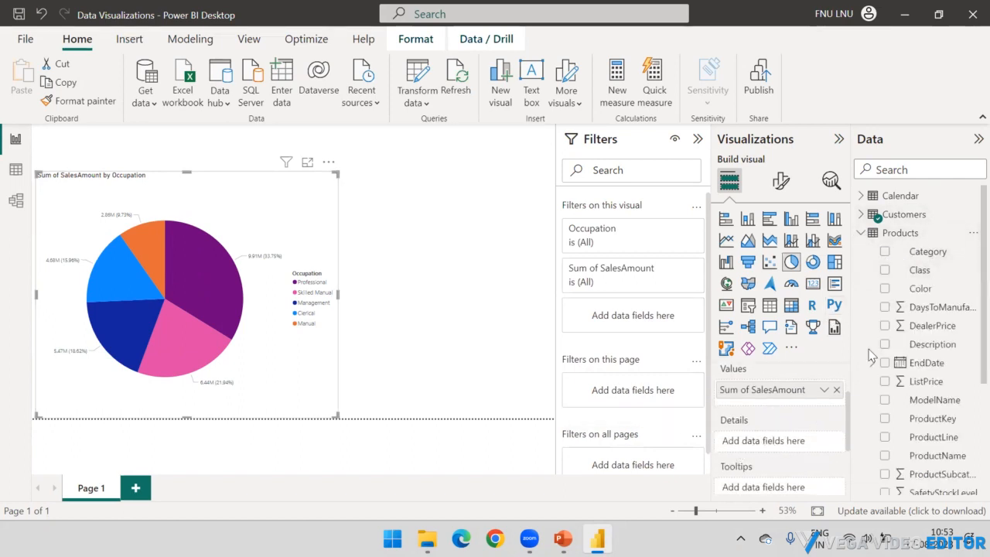
pyautogui.moveTo(909, 254); pyautogui.dragTo(758, 443)
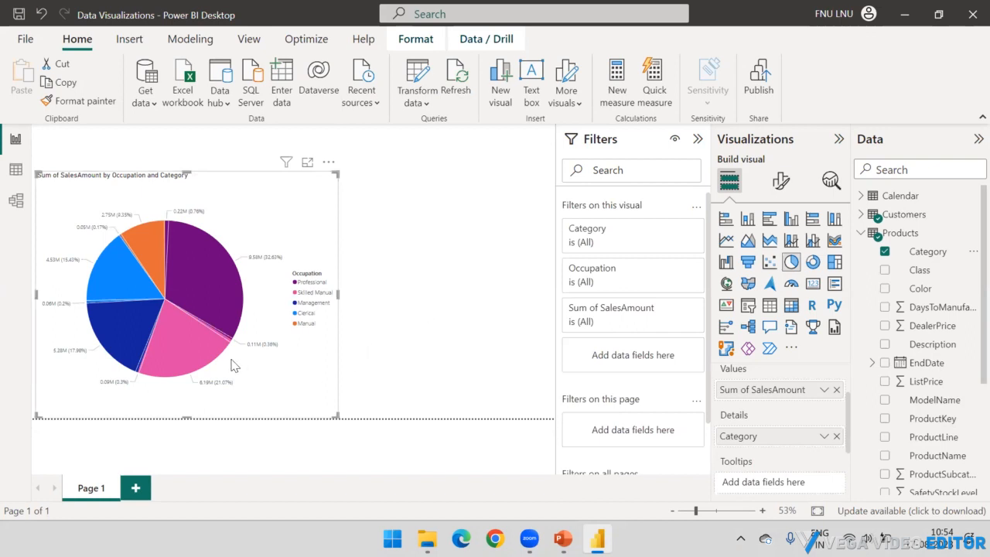
pyautogui.moveTo(216, 353)
pyautogui.click(836, 436)
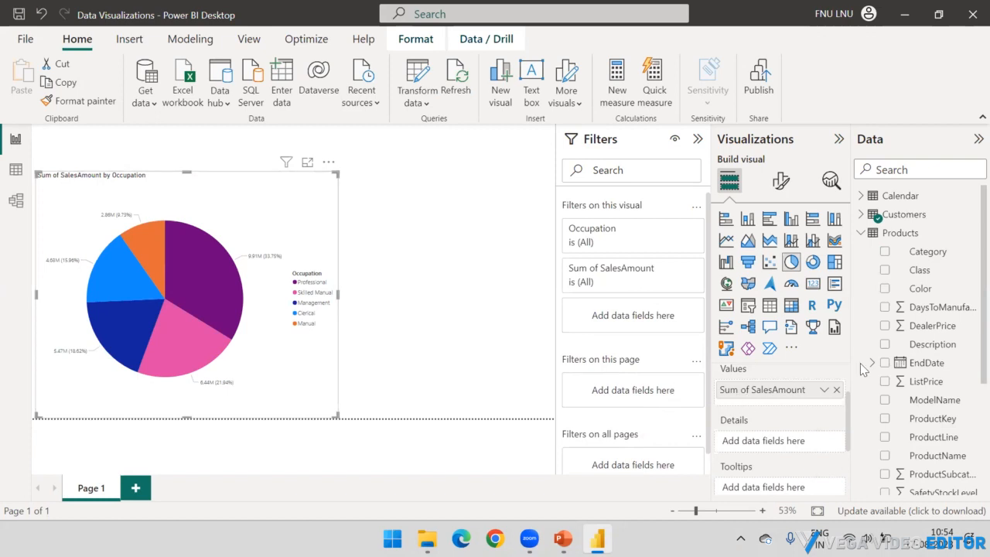
pyautogui.click(860, 233)
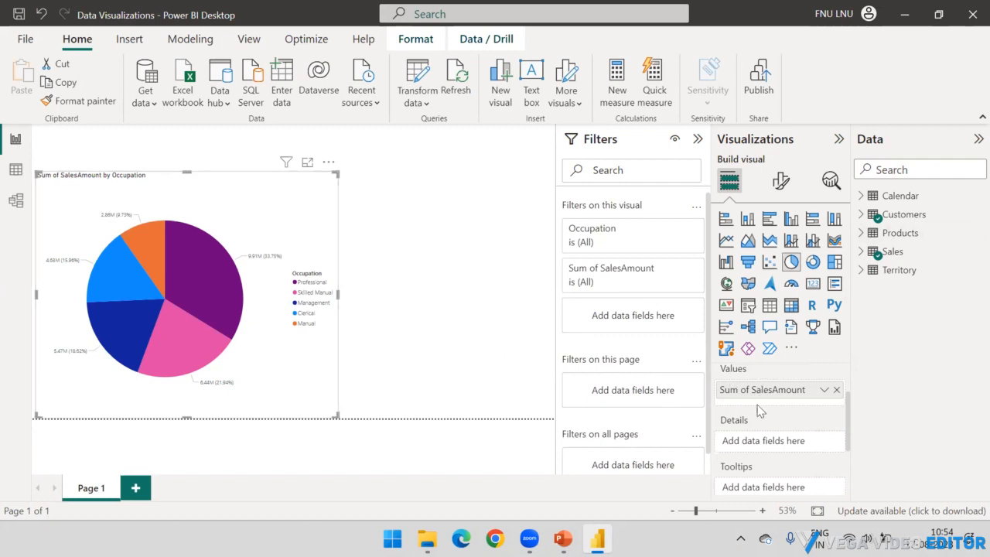
# Step: Widen the pie chart to the full width of the report page
pyautogui.scroll(-3, 754, 414)
pyautogui.scroll(-1, 752, 416)
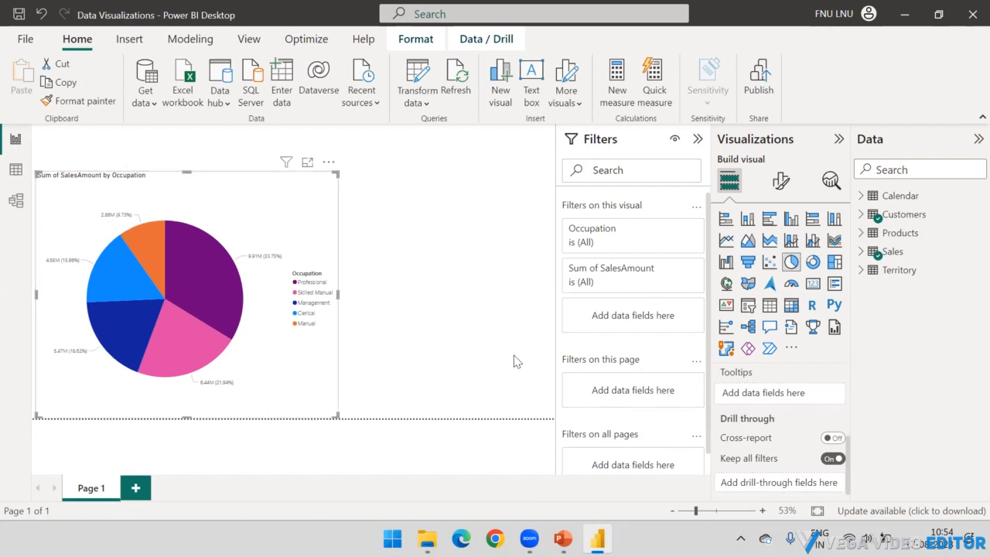
pyautogui.scroll(3, 779, 419)
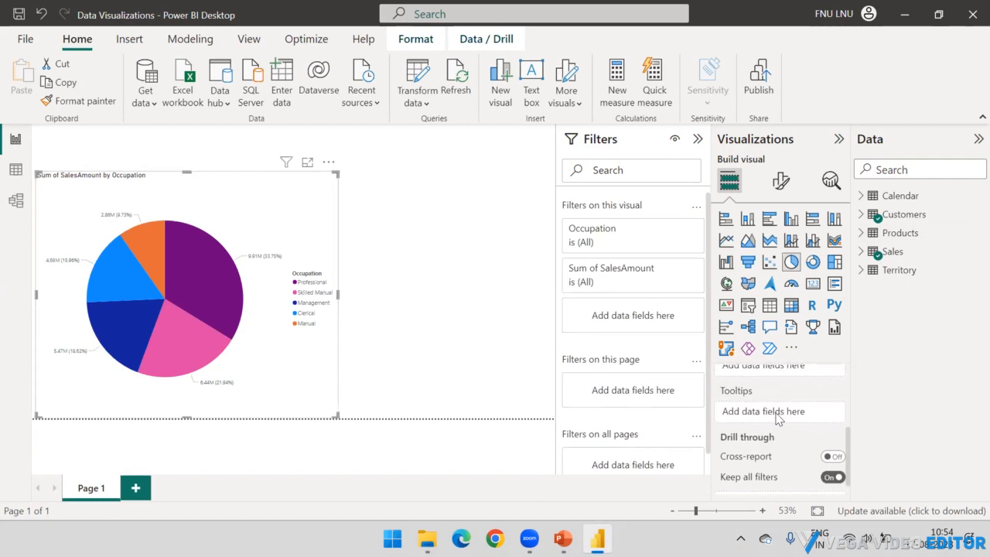
pyautogui.scroll(3, 779, 418)
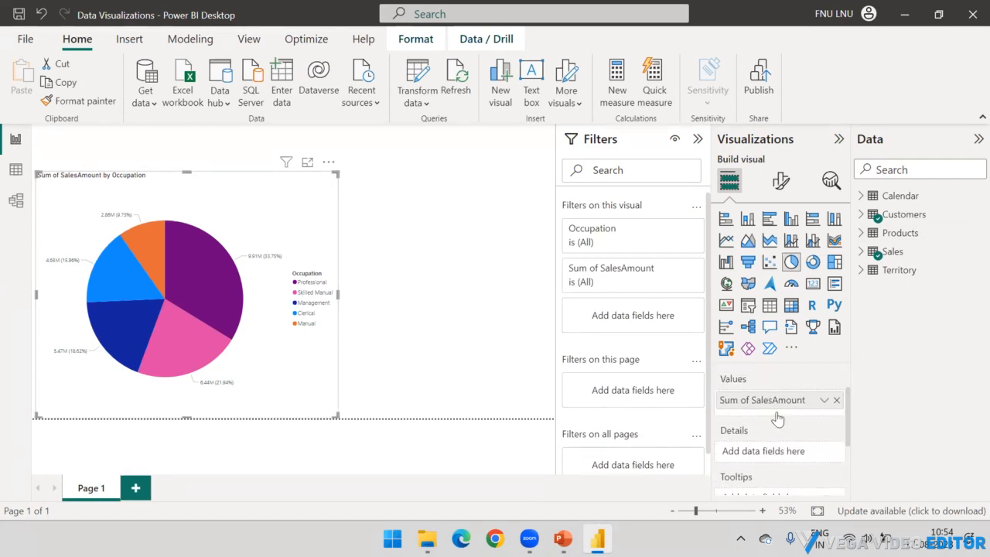
pyautogui.scroll(-1, 778, 416)
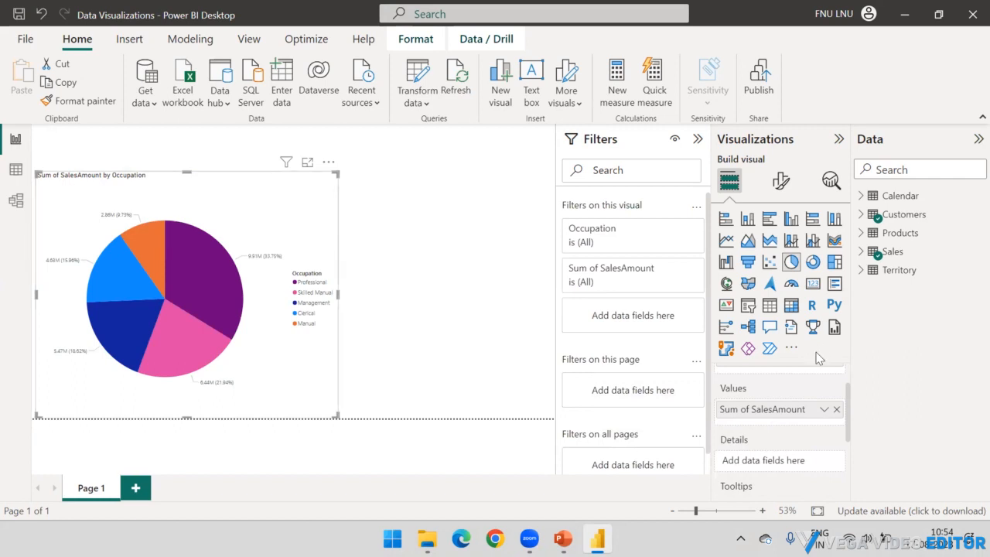
pyautogui.scroll(2, 795, 387)
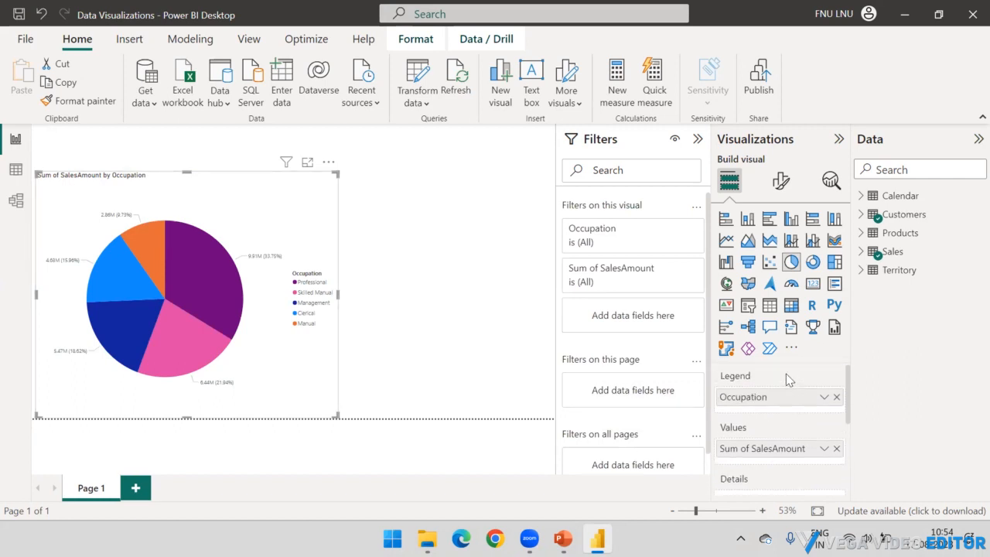
pyautogui.scroll(-1, 786, 373)
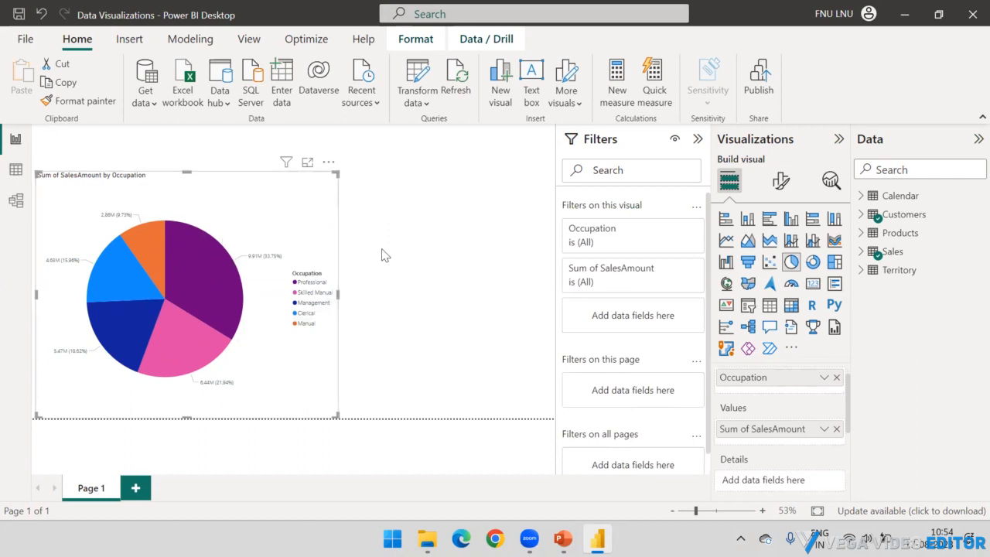
pyautogui.moveTo(336, 294); pyautogui.dragTo(554, 294)
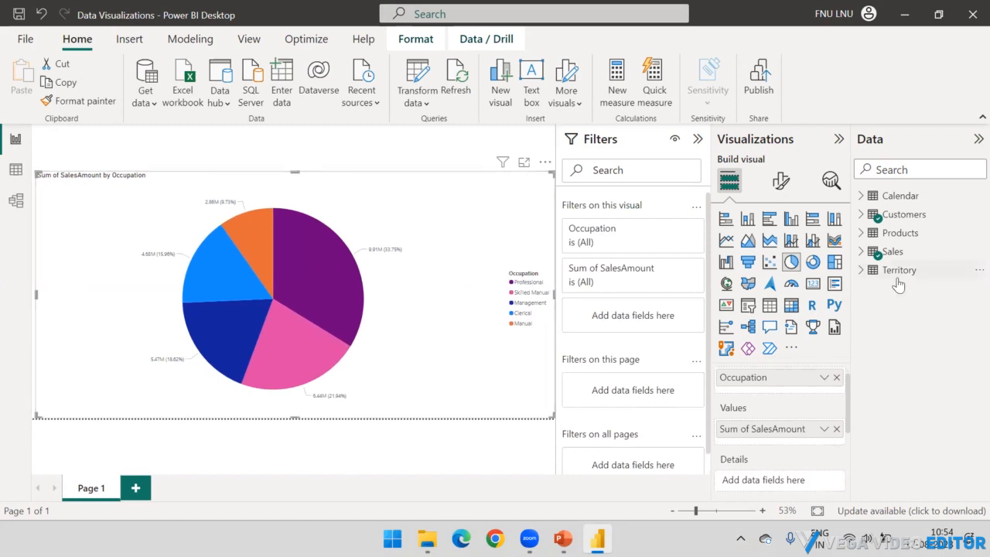
# Step: Add the Category field from the Products table below Occupation in the pie chart's legend
pyautogui.click(860, 234)
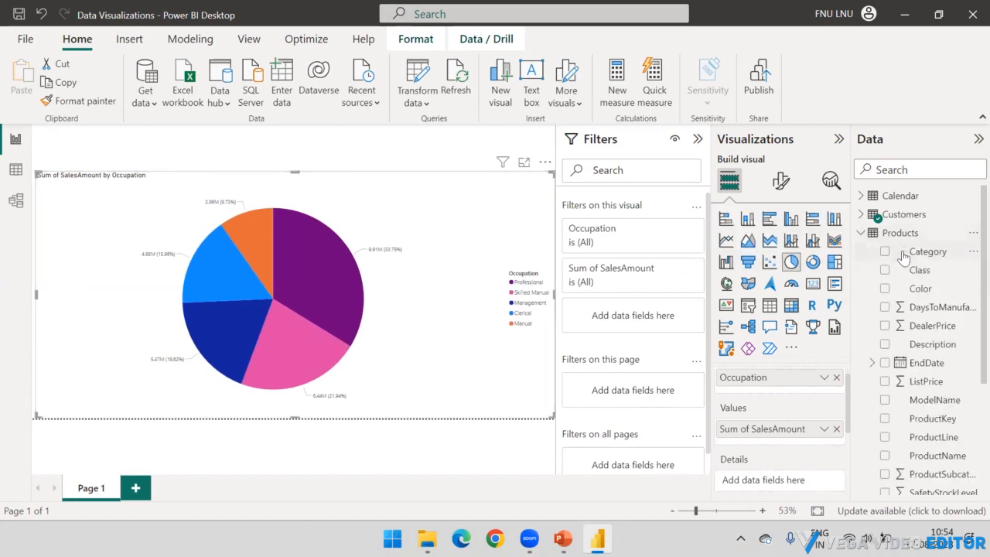
pyautogui.moveTo(867, 251); pyautogui.dragTo(763, 392)
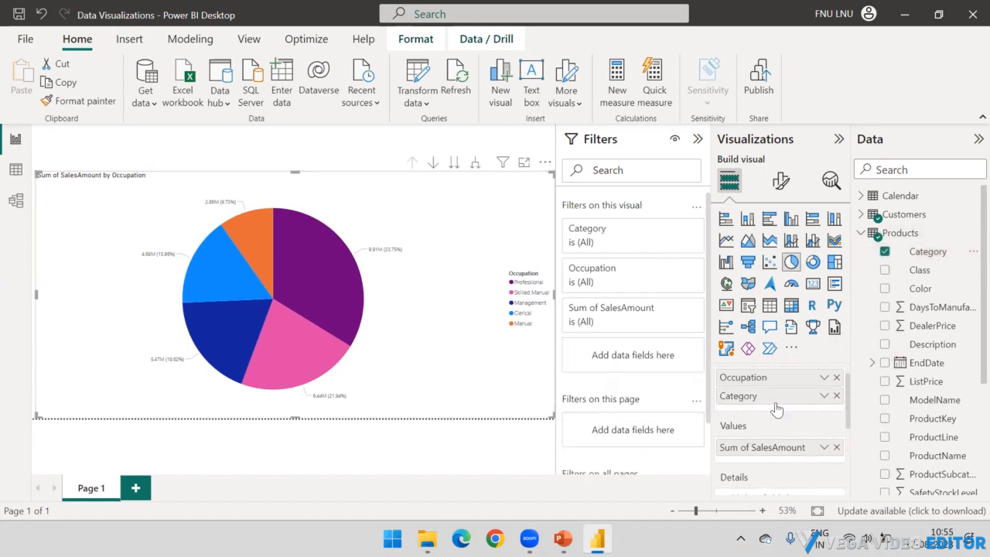
pyautogui.click(862, 234)
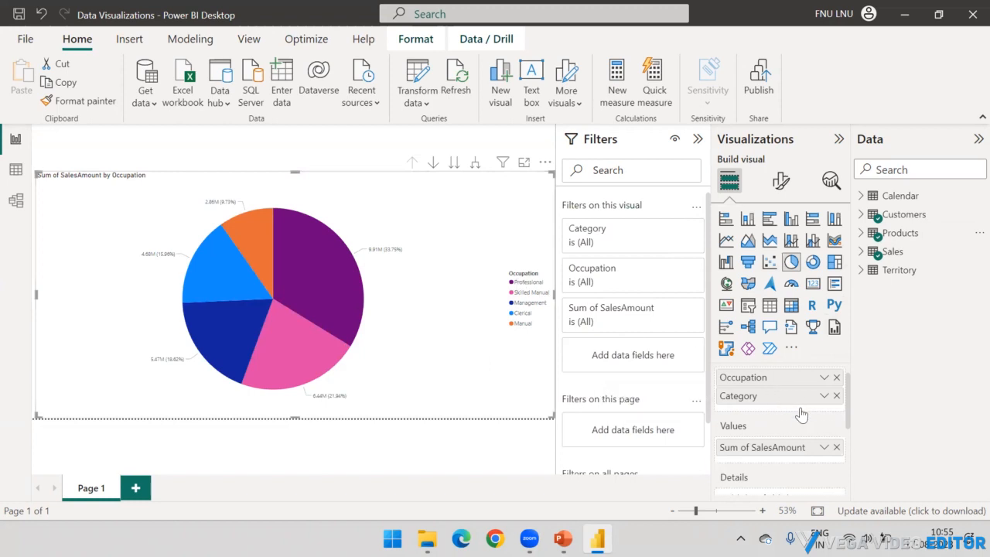
pyautogui.scroll(1, 802, 413)
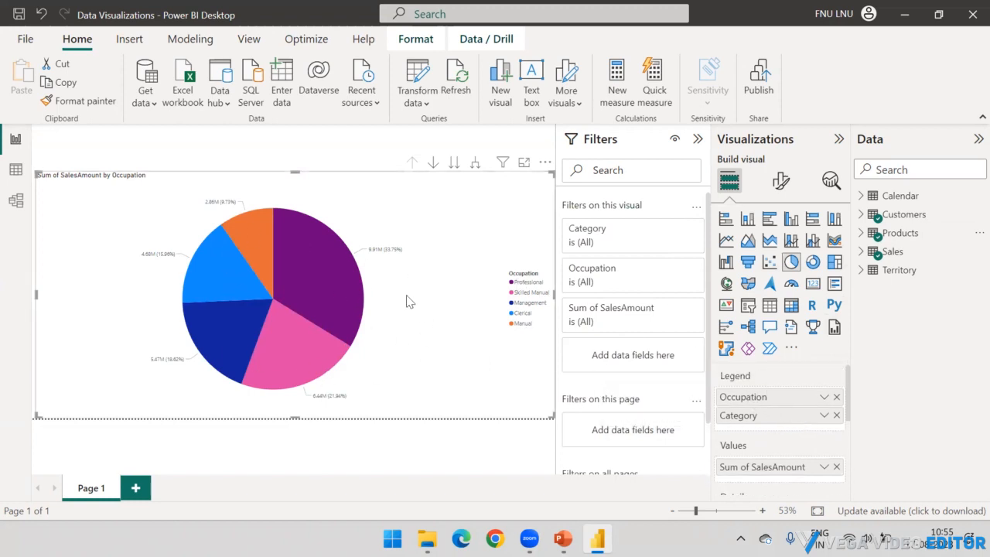
# Step: Remove Occupation and Category from the legend and put the Customers table's Occupation field back as its only field
pyautogui.click(836, 397)
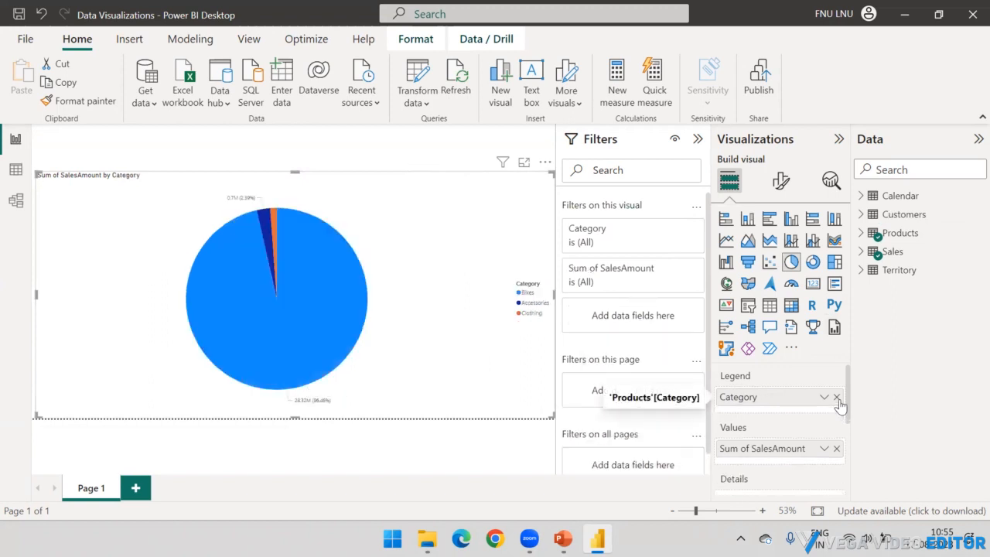
pyautogui.click(836, 397)
pyautogui.click(861, 214)
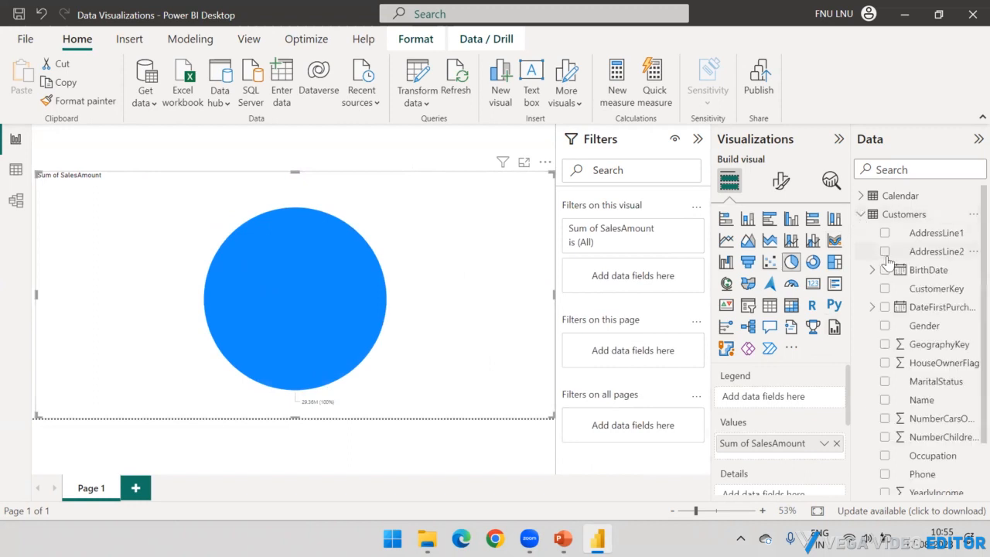
pyautogui.scroll(-3, 889, 267)
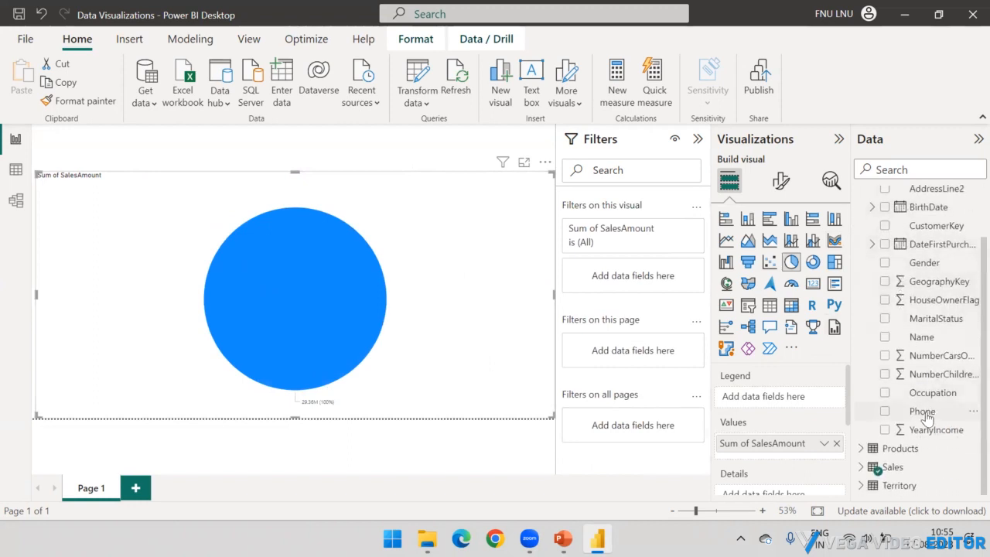
pyautogui.moveTo(929, 393); pyautogui.dragTo(774, 398)
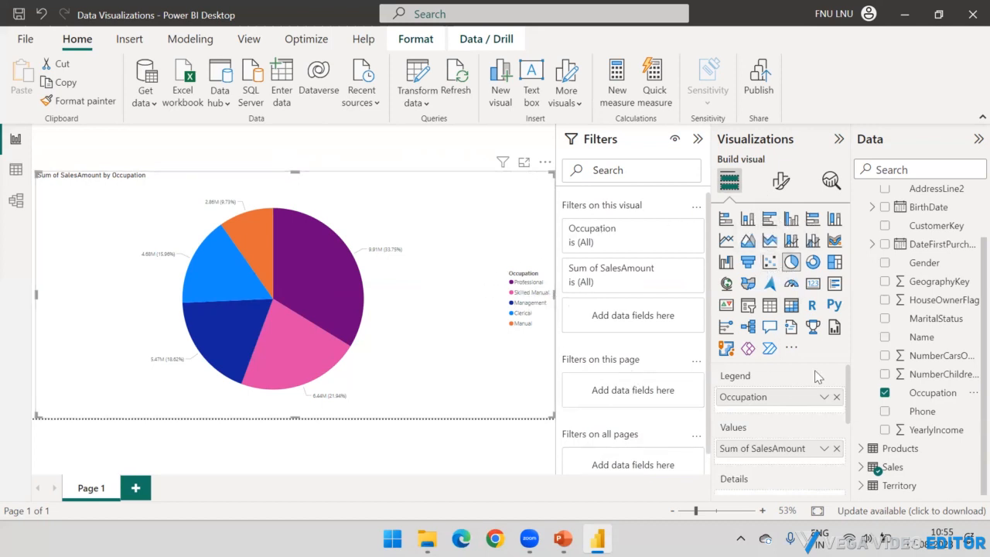
# Step: Set the pie chart's legend position to Top center in the visual formatting options
pyautogui.click(781, 180)
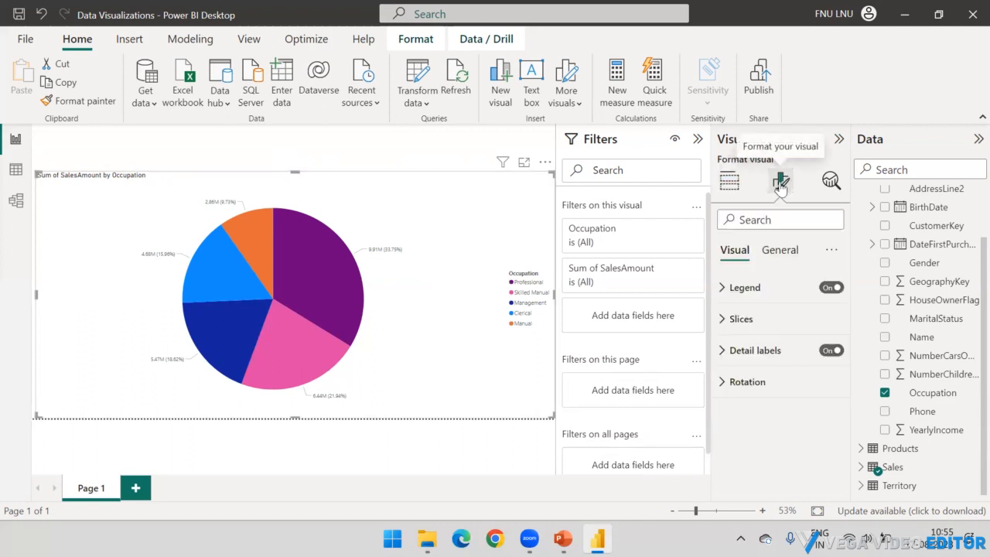
pyautogui.click(780, 257)
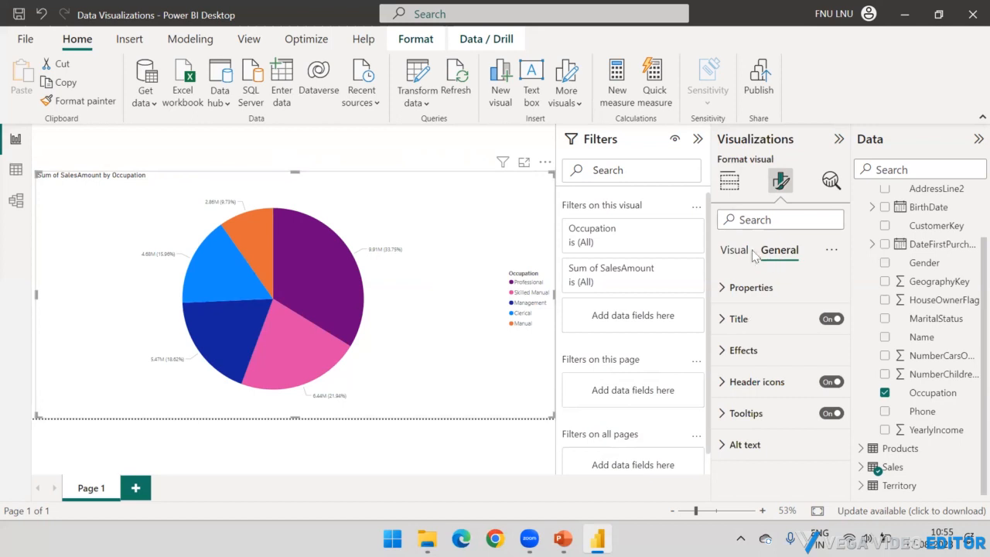
pyautogui.click(727, 259)
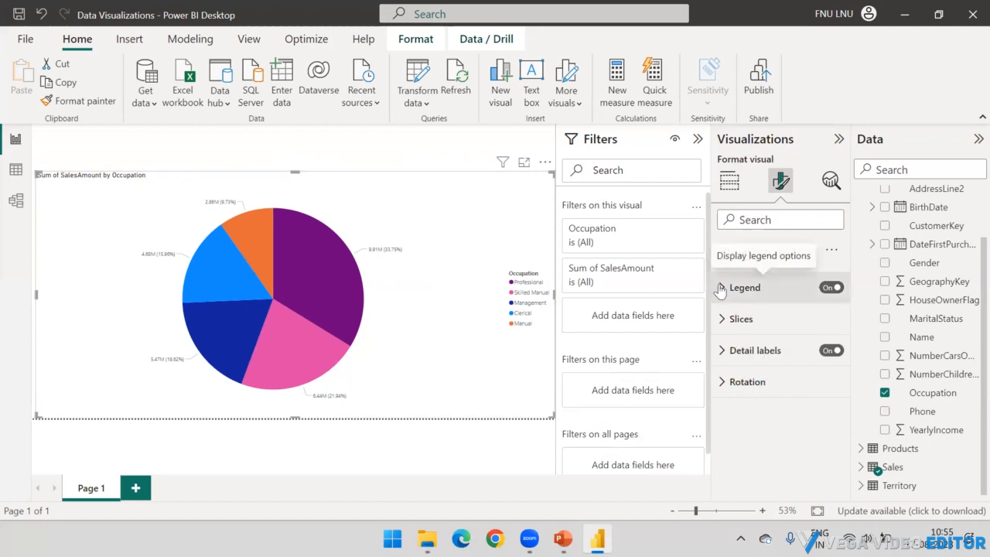
pyautogui.click(724, 287)
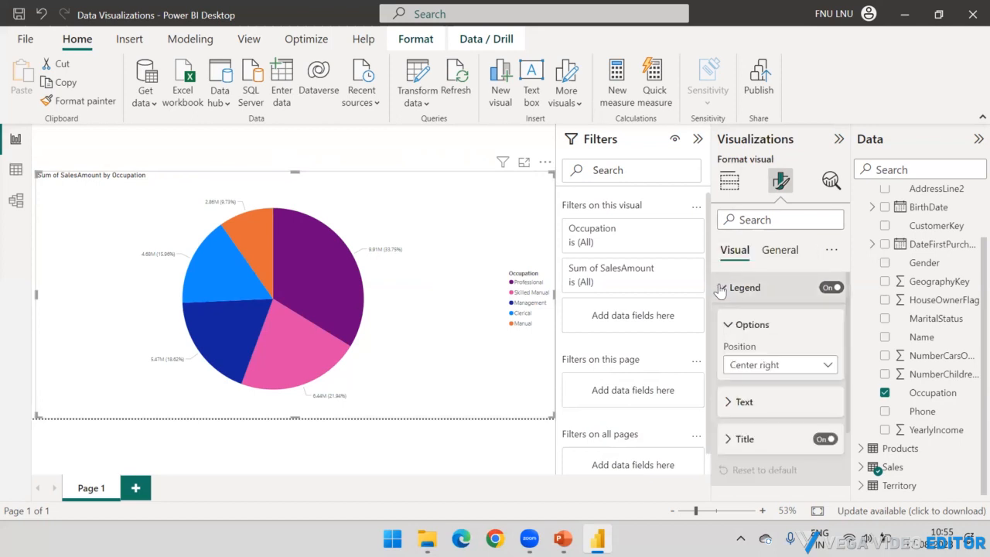
pyautogui.click(821, 364)
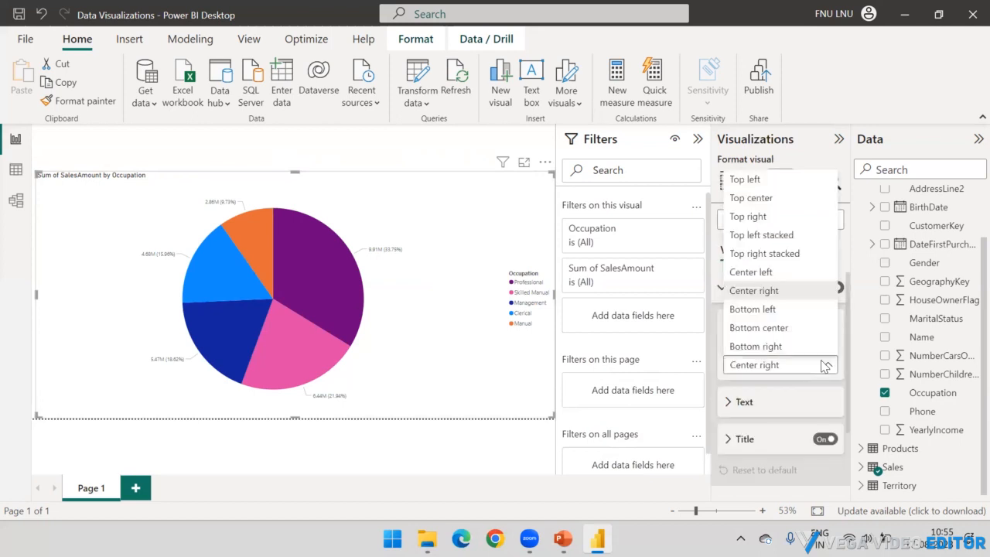
pyautogui.click(772, 206)
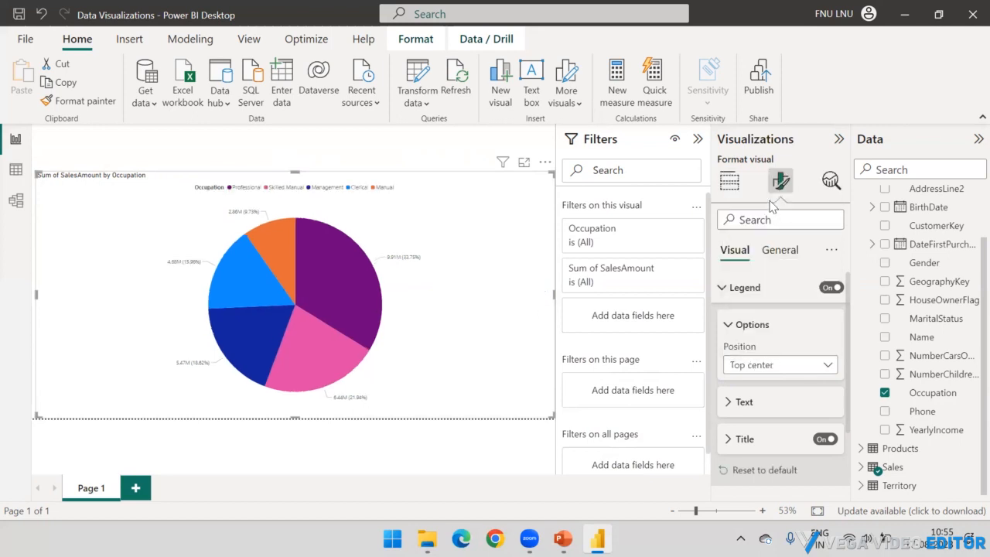
# Step: Examine the pie chart legend's text formatting options and the color settings for each occupation slice
pyautogui.click(728, 325)
pyautogui.click(724, 361)
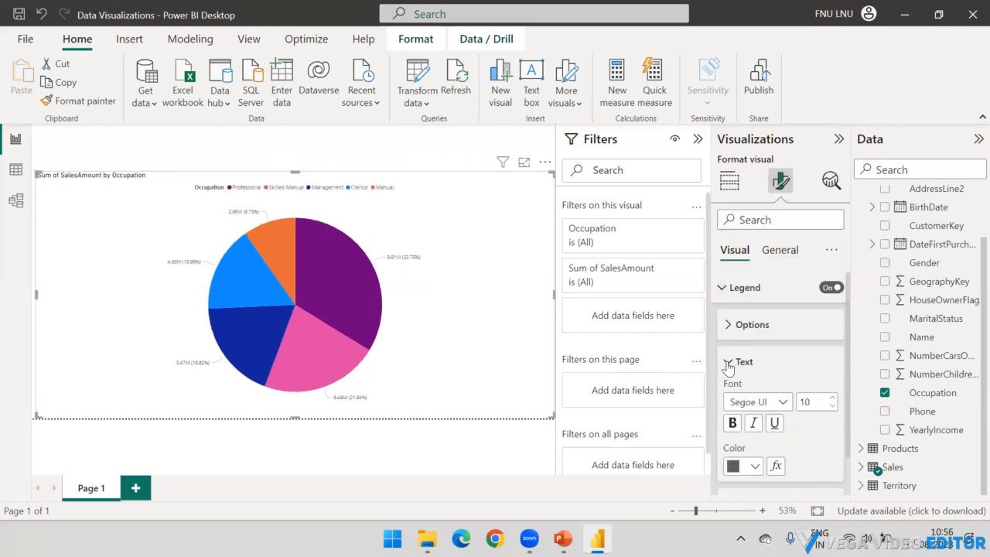
pyautogui.click(727, 358)
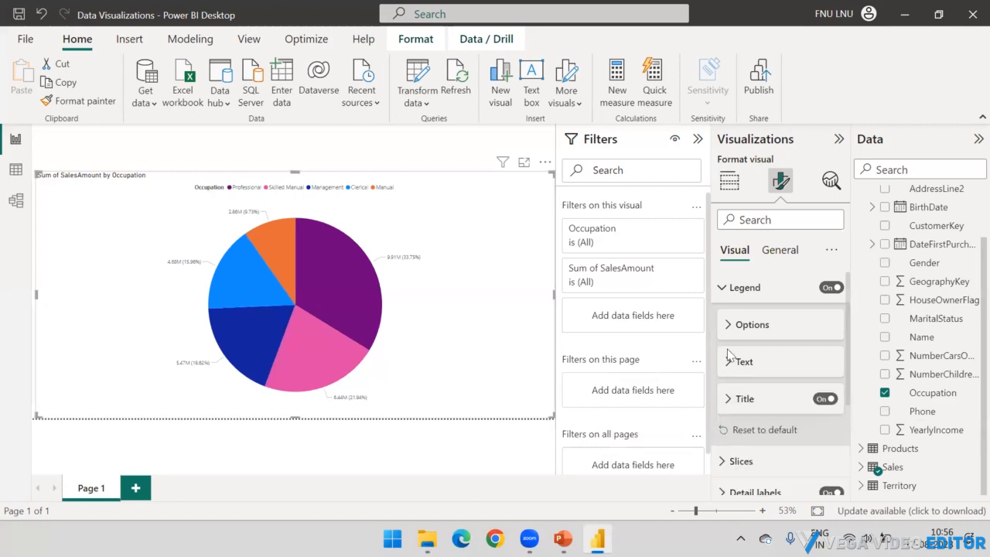
pyautogui.click(721, 287)
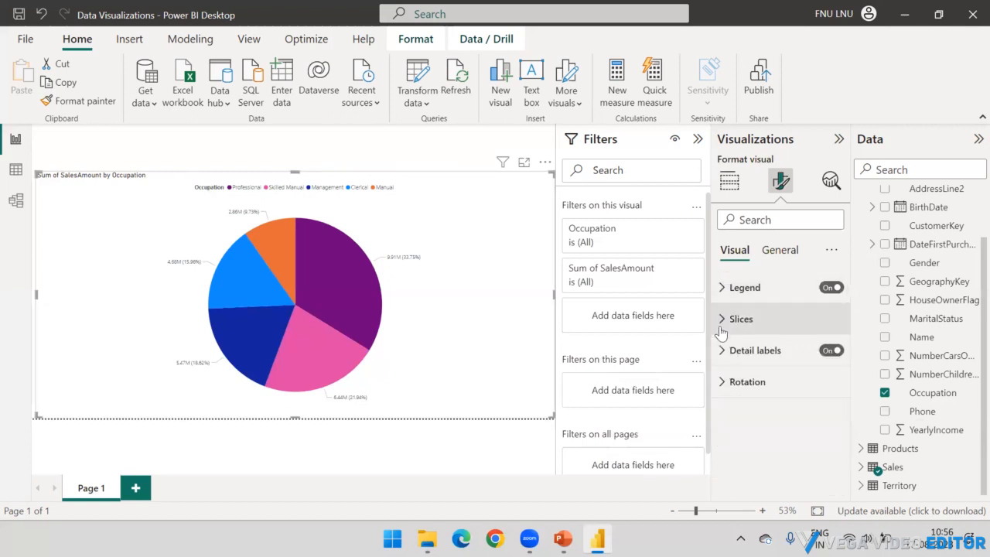
pyautogui.click(721, 325)
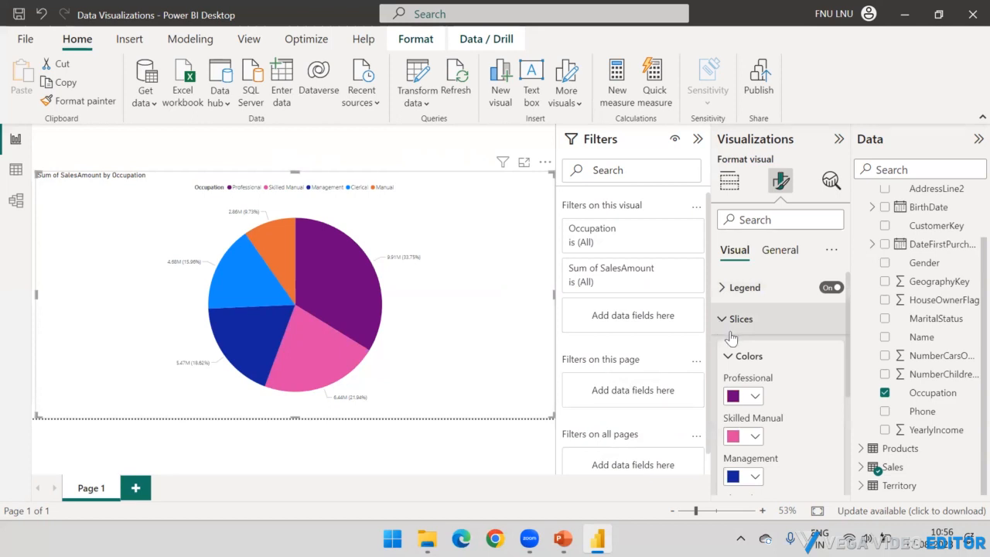
pyautogui.scroll(-5, 754, 332)
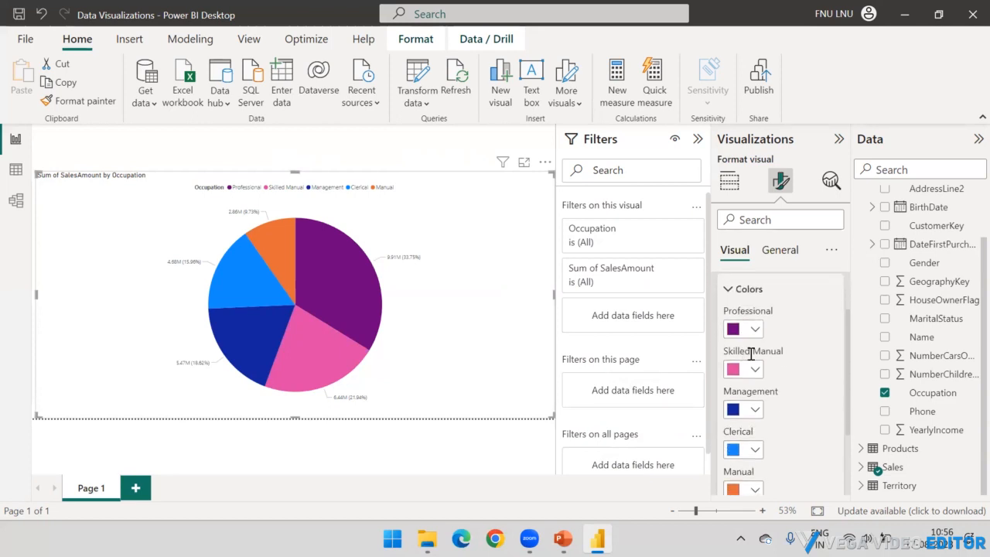
pyautogui.scroll(4, 756, 358)
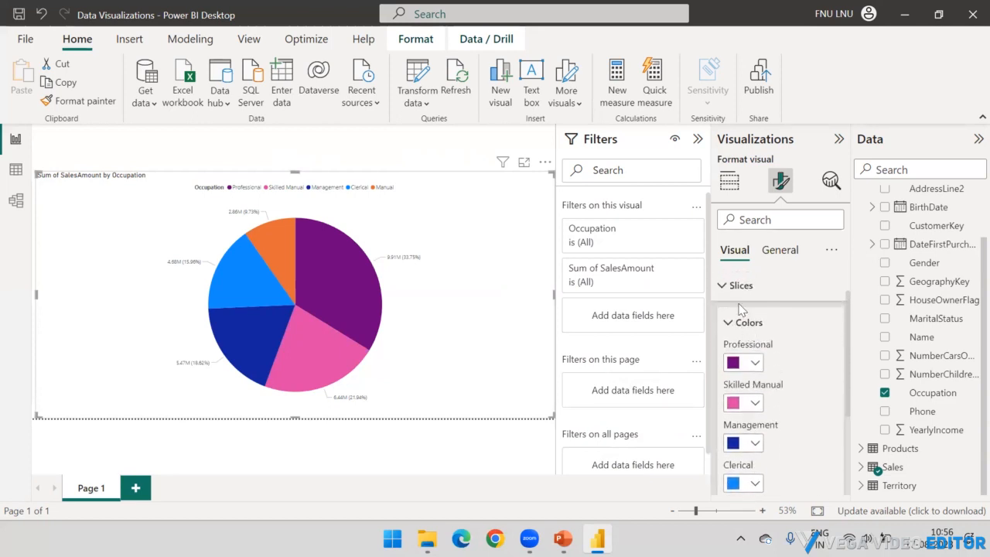
pyautogui.click(723, 289)
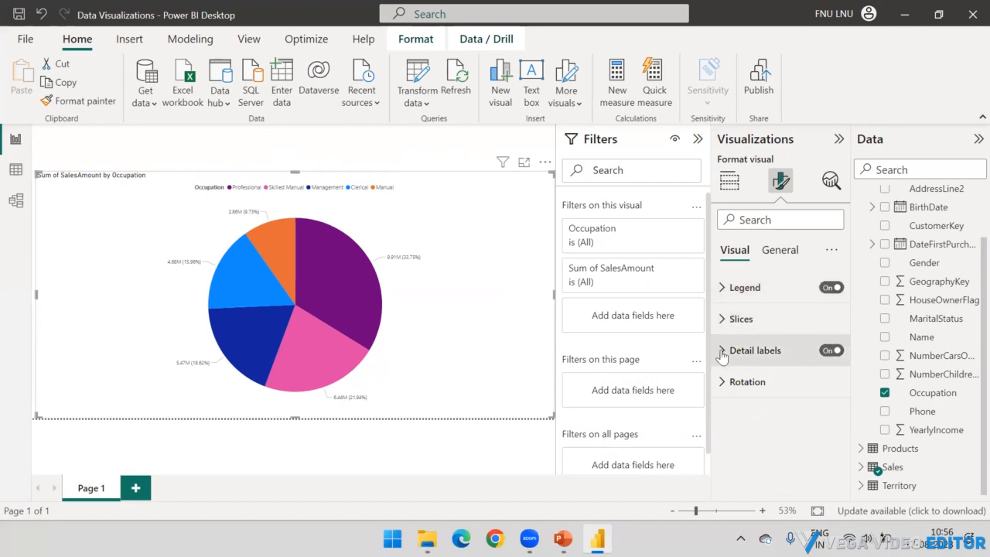
# Step: Turn the pie chart's detail labels off and back on, and set their position to Inside
pyautogui.click(828, 352)
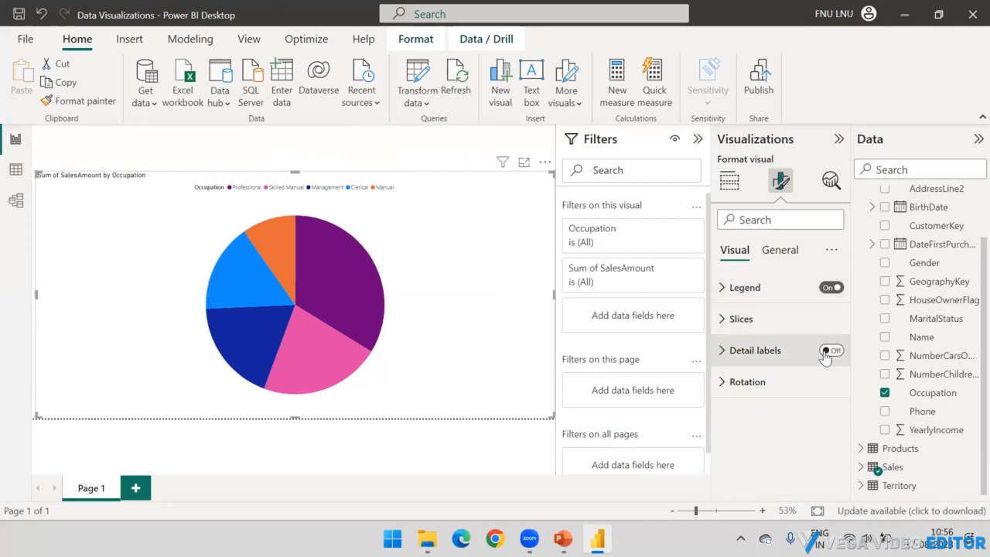
pyautogui.click(828, 353)
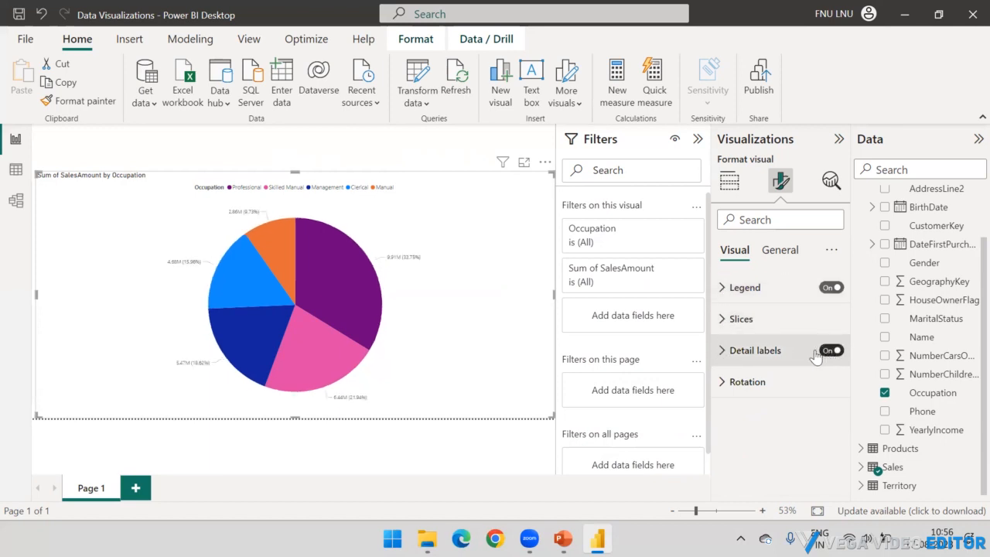
pyautogui.click(723, 354)
pyautogui.scroll(-2, 782, 369)
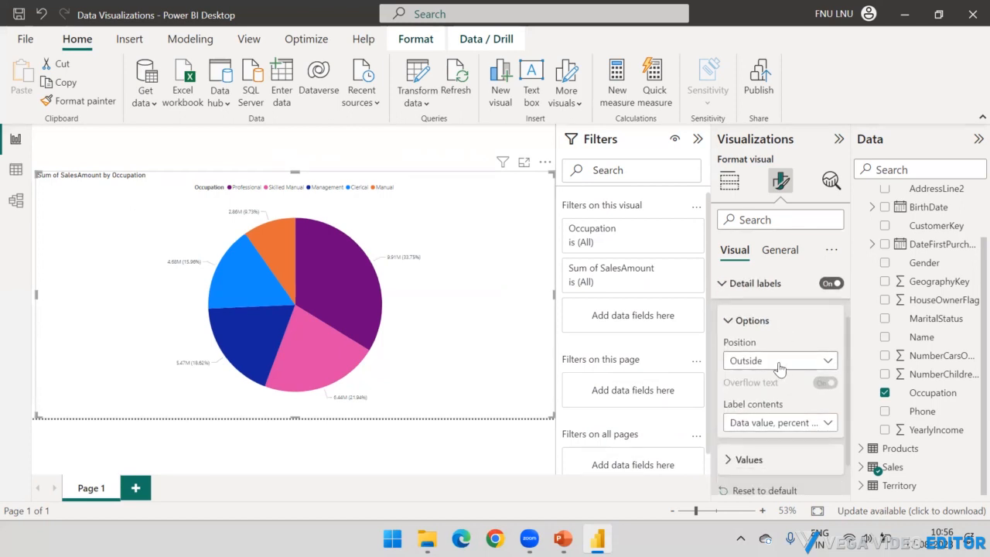
pyautogui.click(780, 360)
pyautogui.click(743, 398)
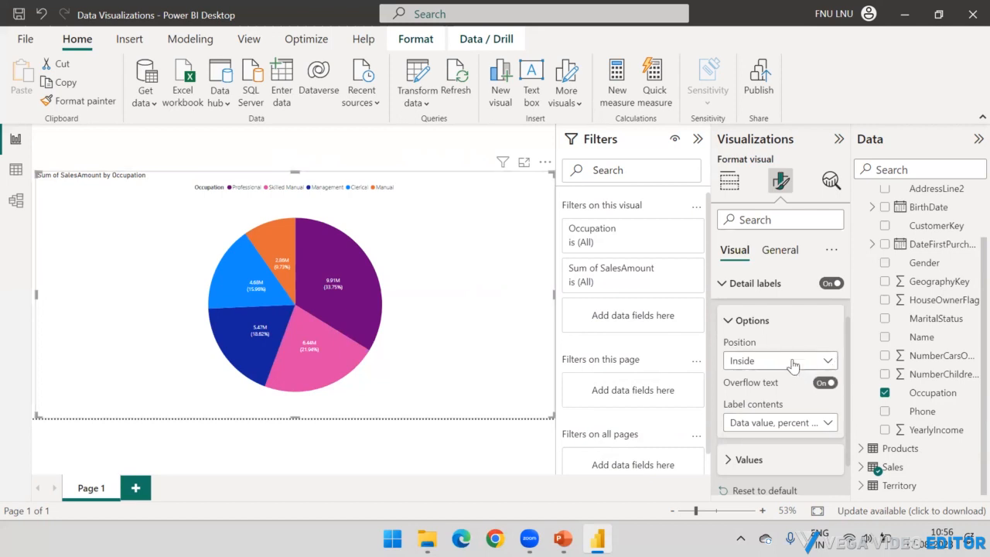
# Step: Try Category and Data value as the label contents of the pie chart's detail labels
pyautogui.scroll(-1, 790, 346)
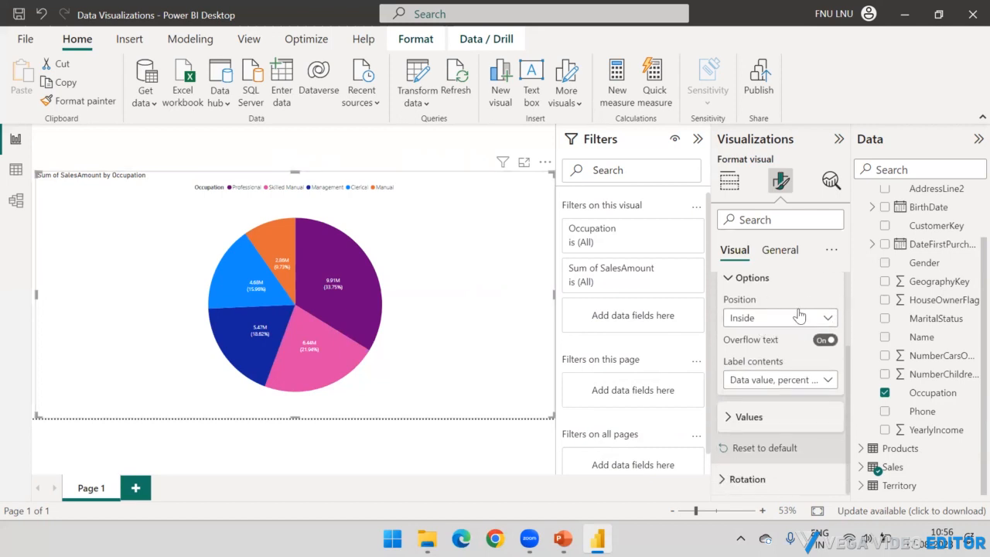
pyautogui.scroll(2, 797, 317)
pyautogui.scroll(-1, 796, 319)
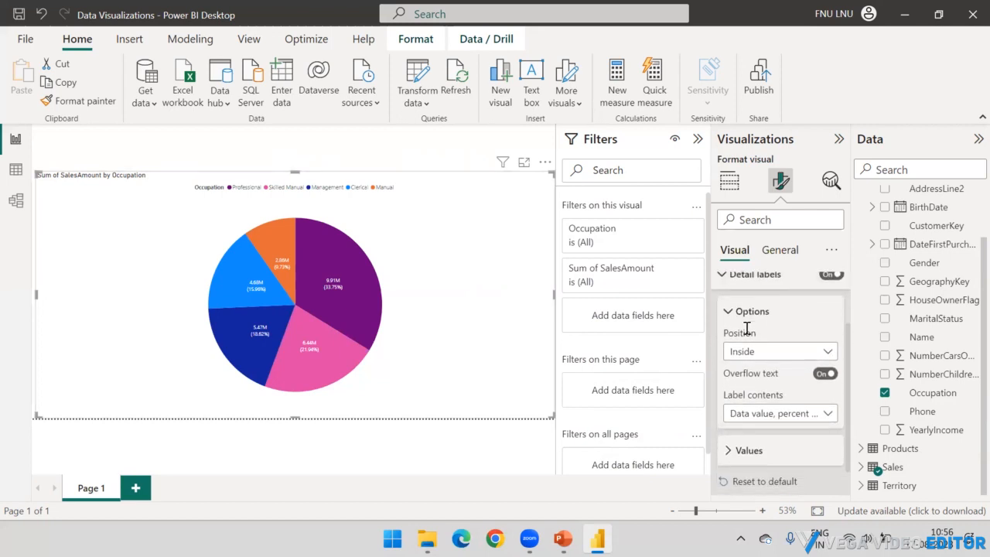
pyautogui.scroll(-1, 746, 327)
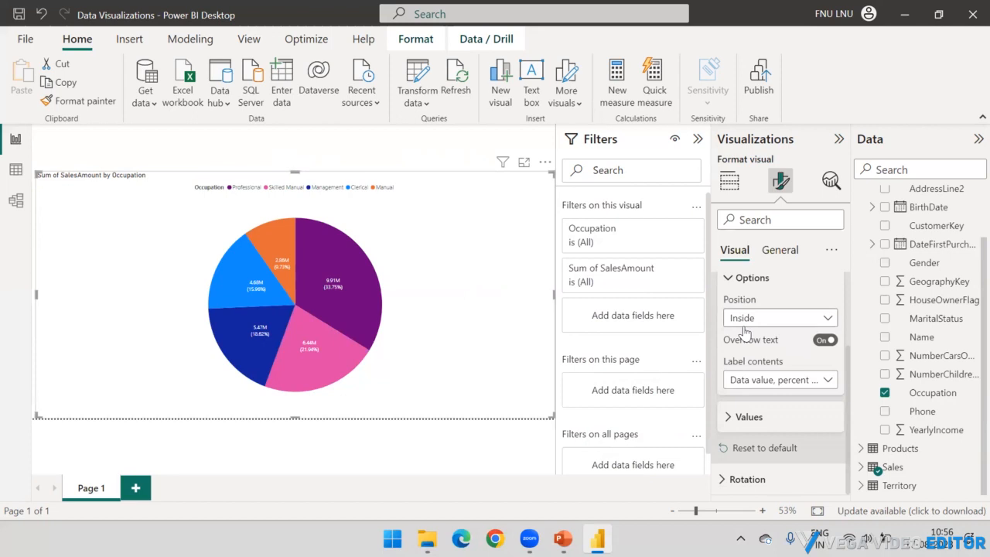
pyautogui.click(827, 380)
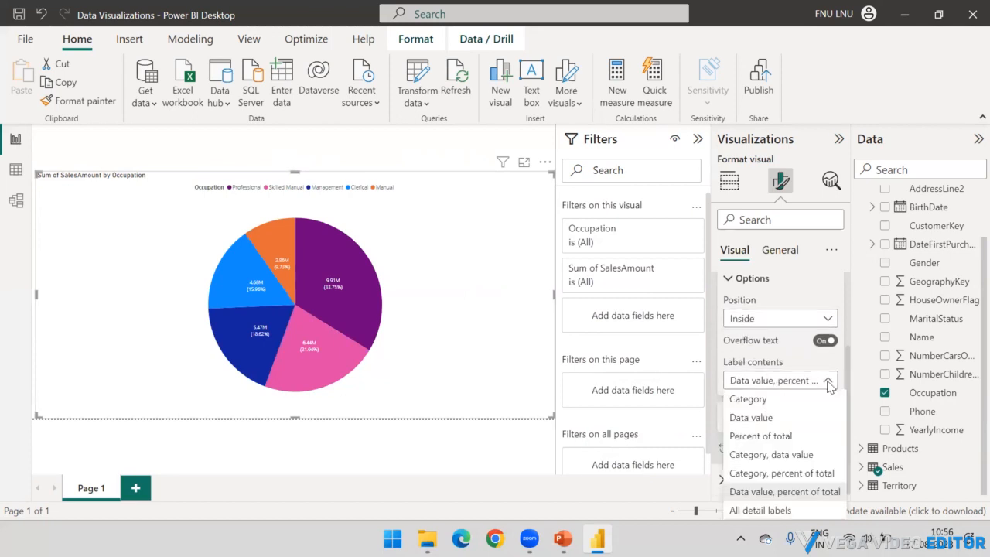
pyautogui.click(777, 401)
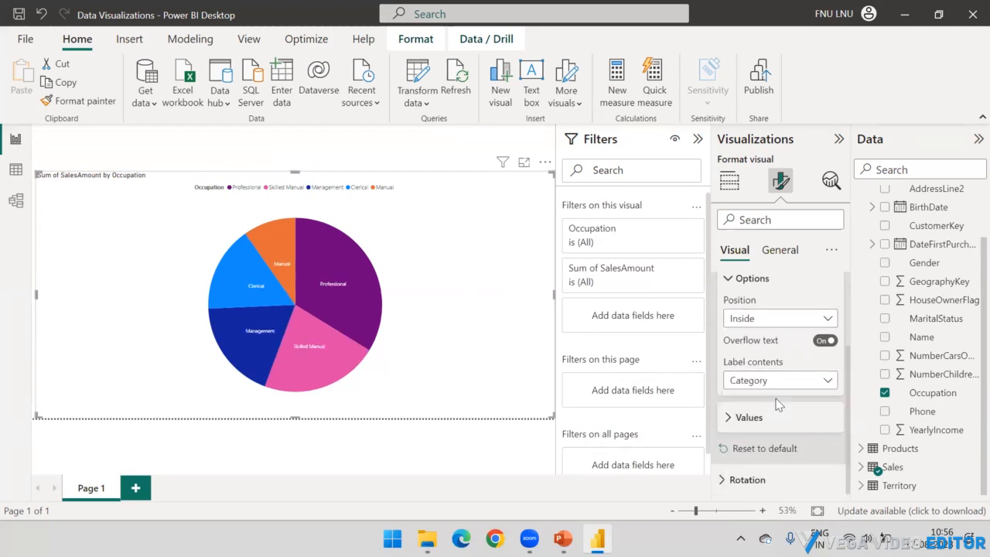
pyautogui.click(828, 379)
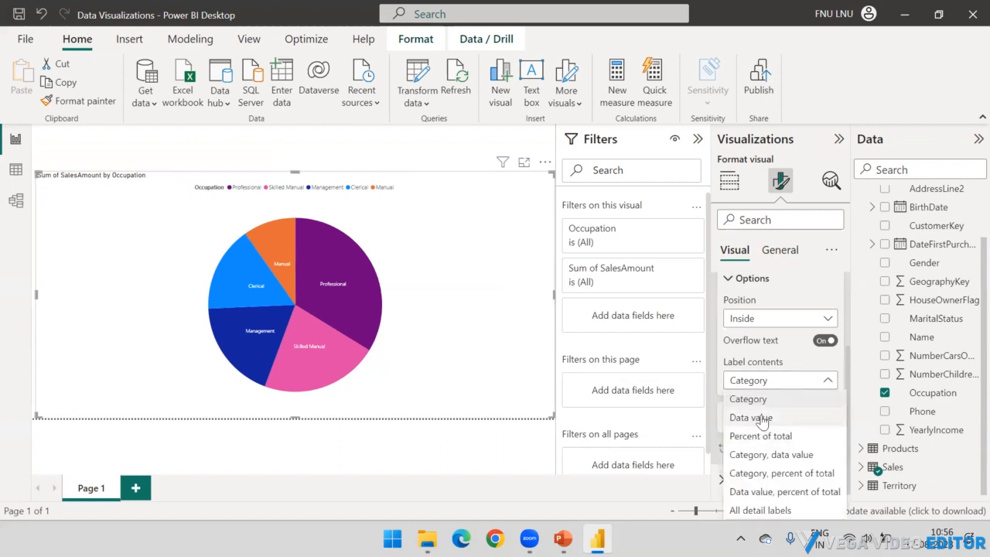
pyautogui.click(762, 418)
# Step: Try the label contents "Category, data value" and "Category, percent of total", and set them back to "Data value, percent of total"
pyautogui.click(824, 381)
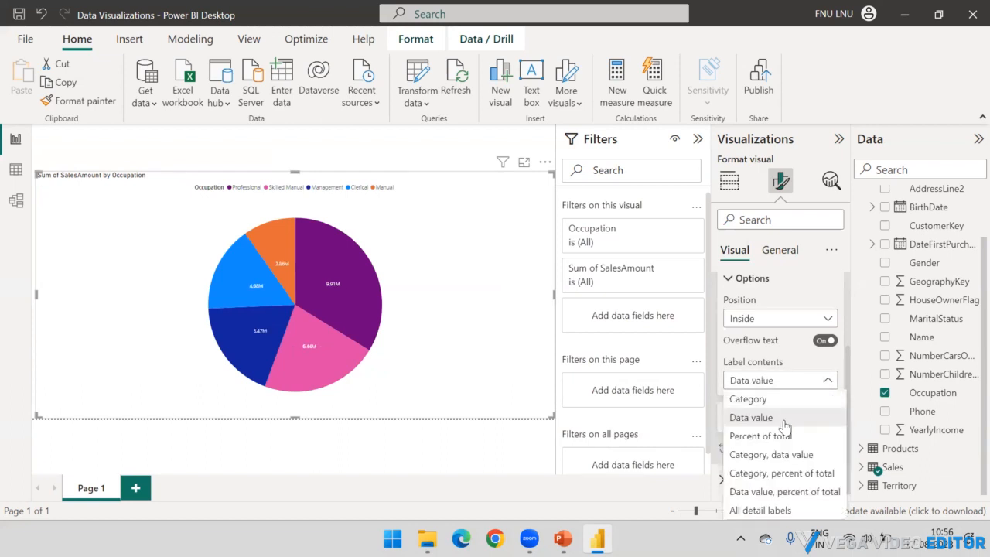
pyautogui.click(778, 457)
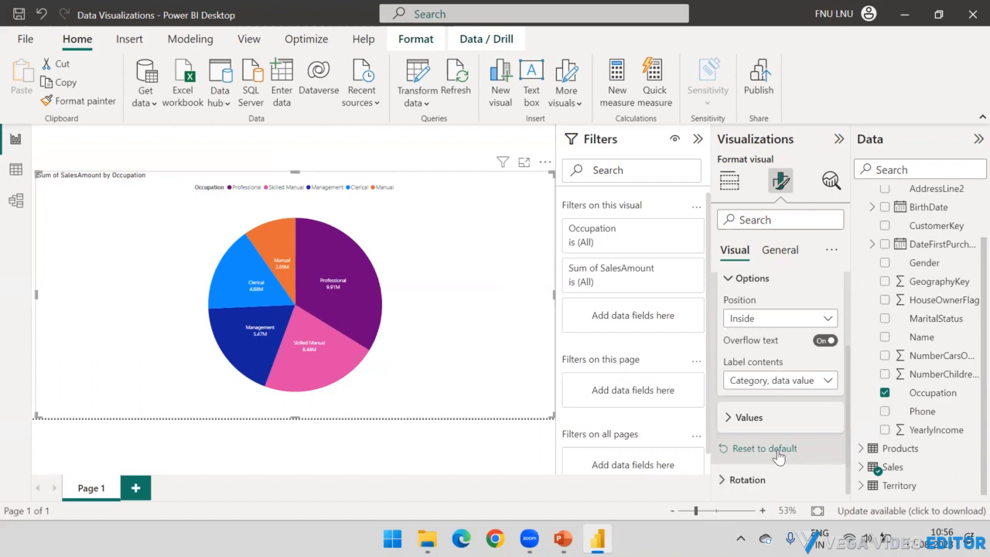
pyautogui.click(826, 380)
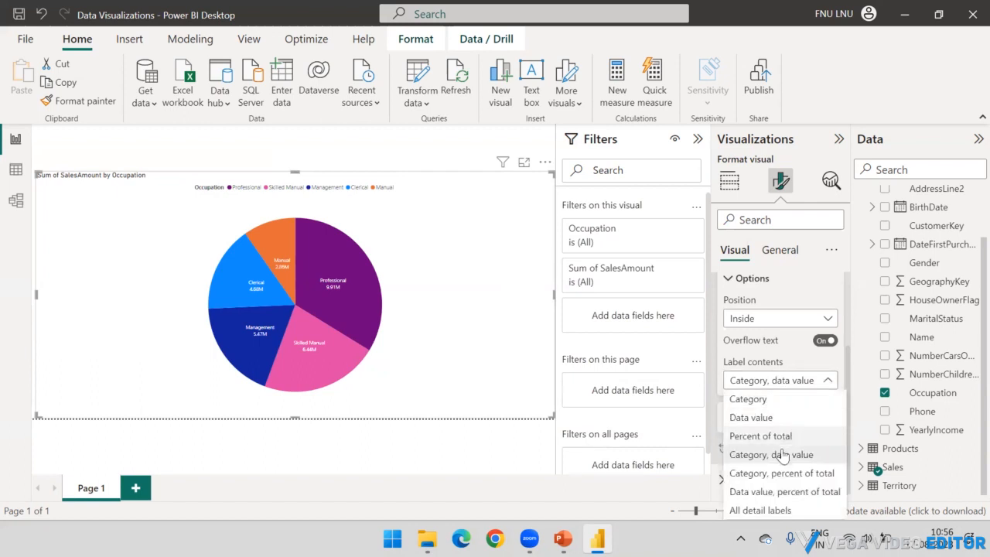
pyautogui.click(778, 474)
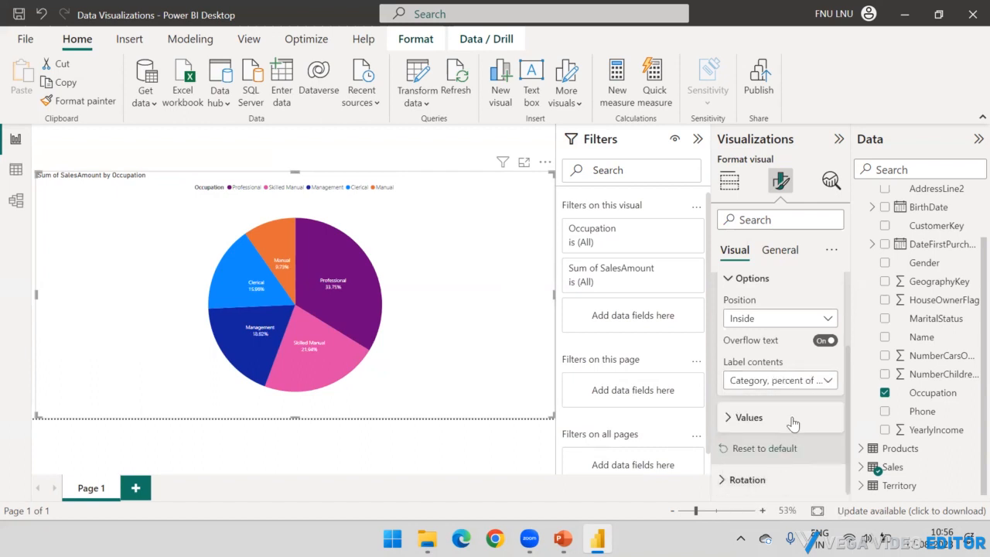
pyautogui.click(811, 385)
pyautogui.click(774, 489)
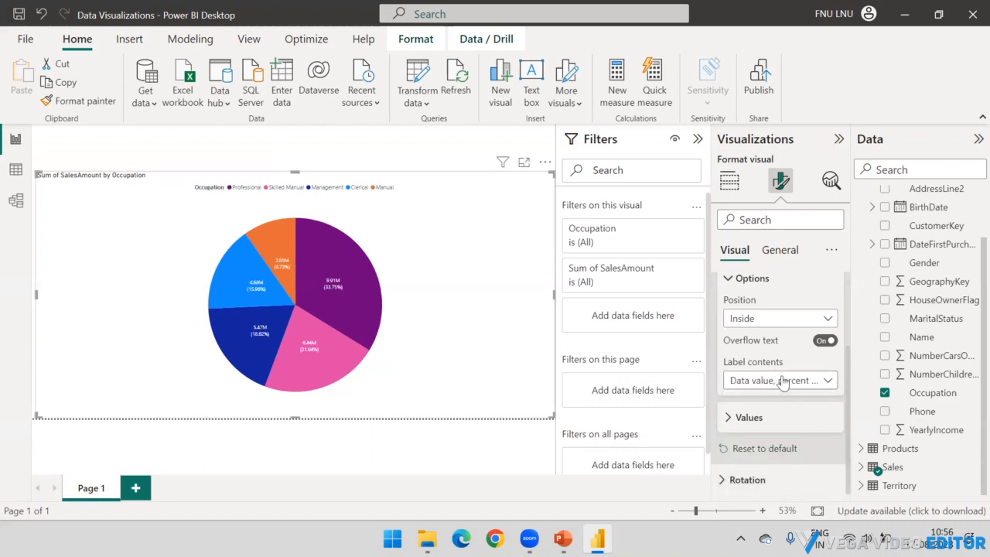
# Step: Examine the detail labels' value settings for font, color, background, display units and decimal places
pyautogui.scroll(1, 766, 348)
pyautogui.click(731, 315)
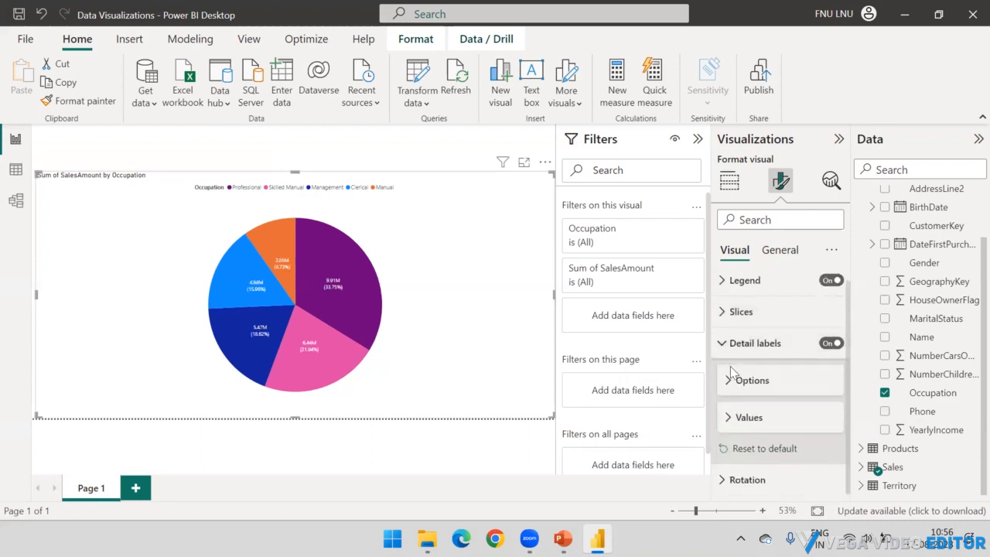
pyautogui.click(731, 417)
pyautogui.scroll(-1, 748, 380)
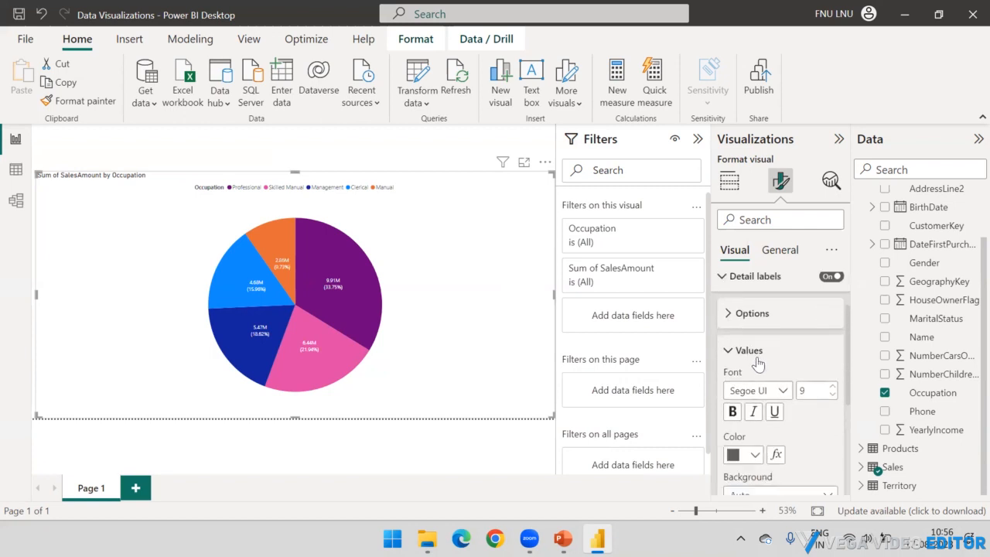
pyautogui.scroll(-2, 758, 364)
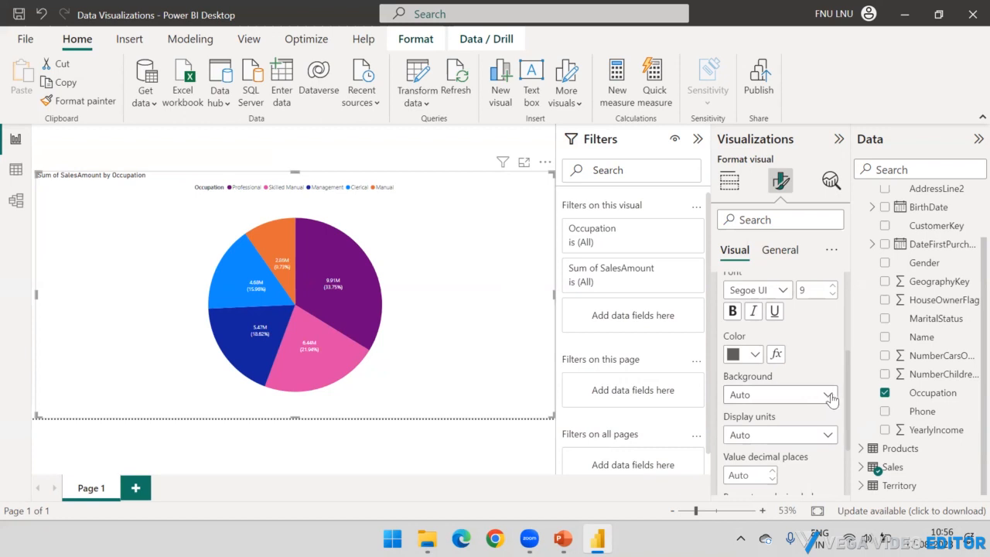
pyautogui.scroll(-1, 819, 385)
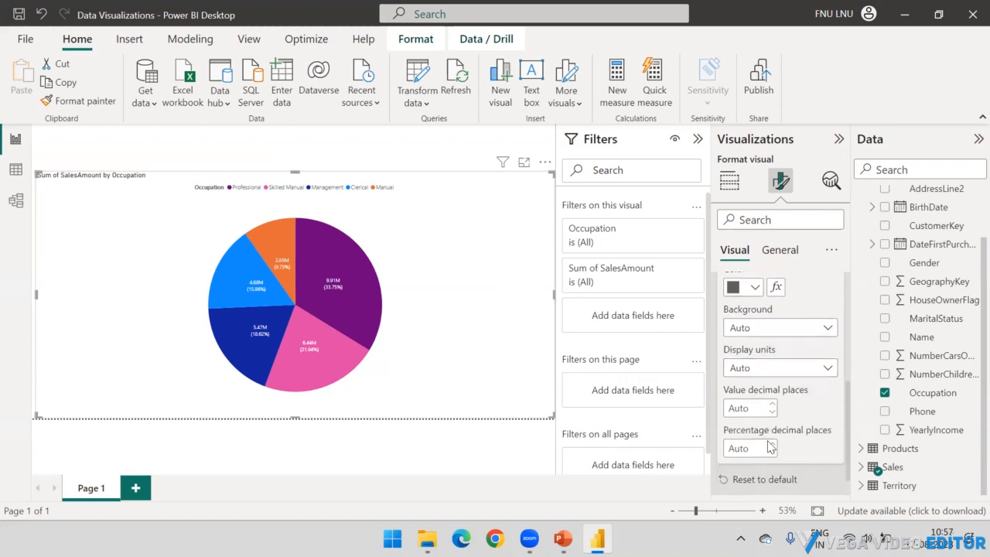
pyautogui.scroll(3, 797, 415)
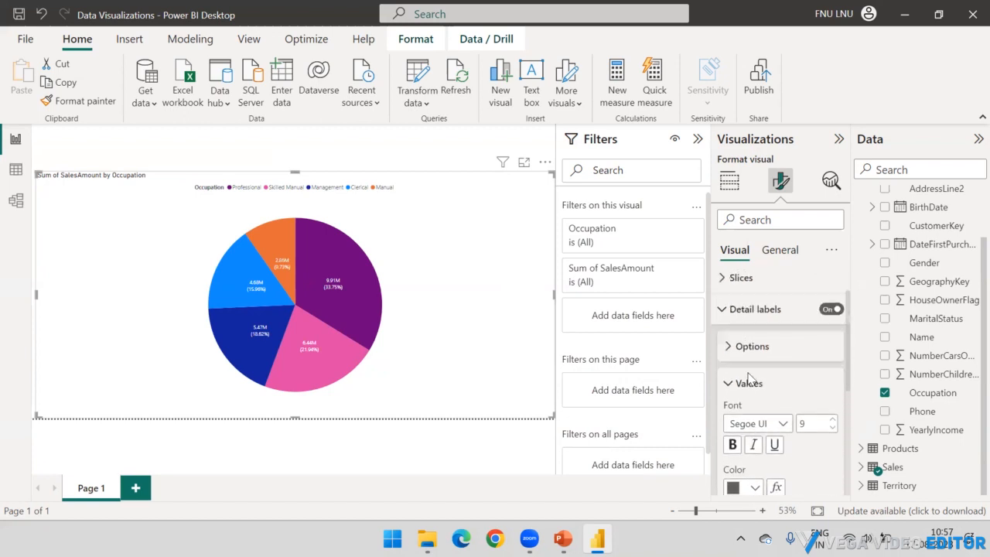
pyautogui.click(730, 385)
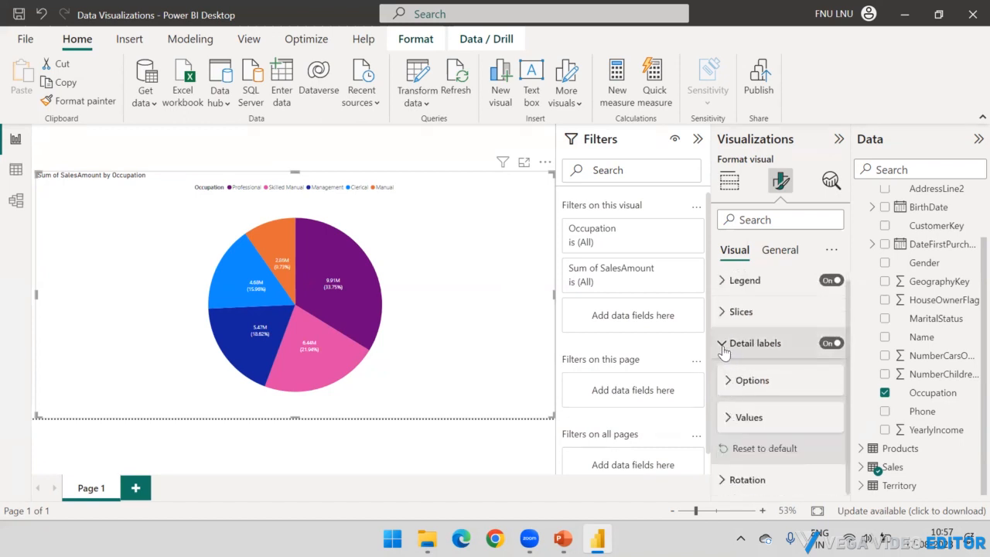
pyautogui.click(747, 350)
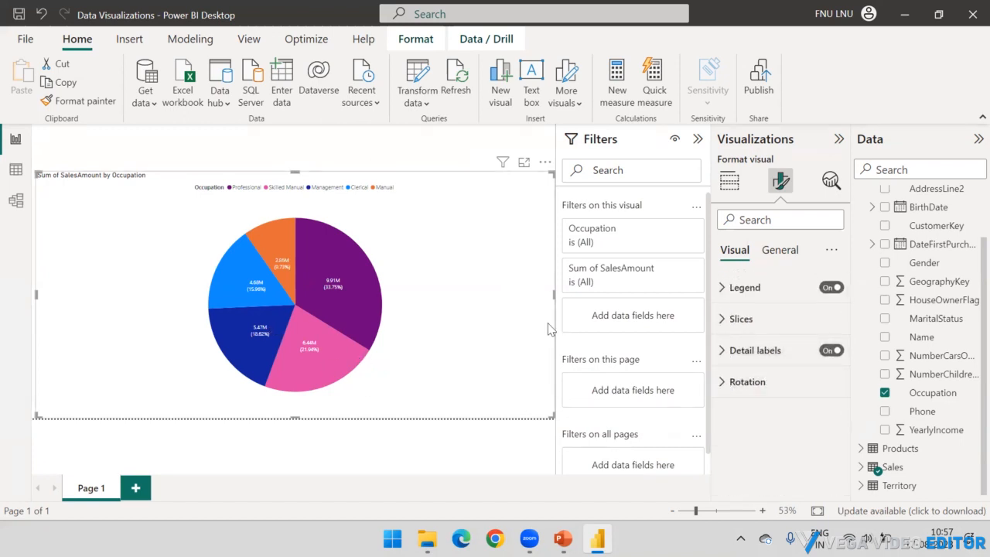
# Step: Try rotating the pie chart's slices to about 299°, and reset the rotation to its default
pyautogui.click(721, 388)
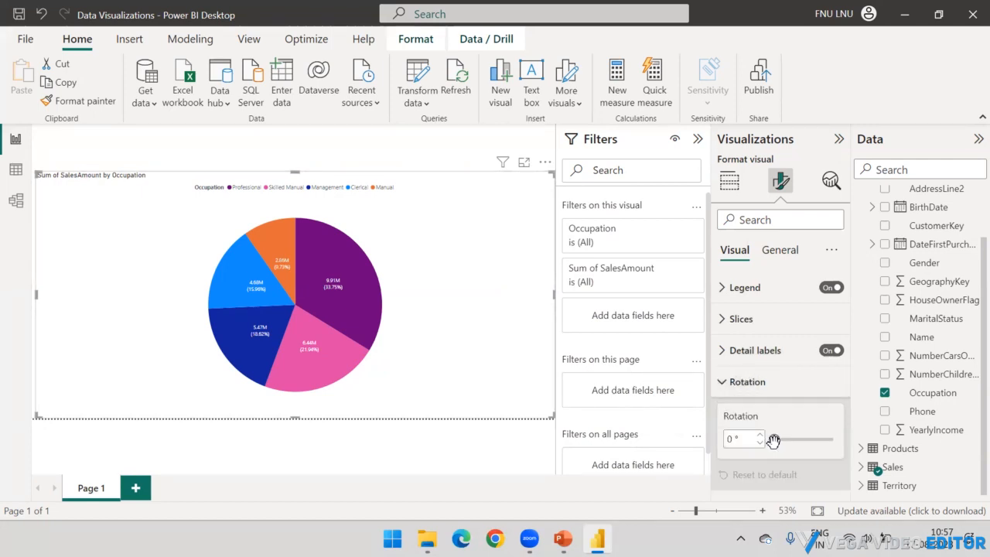
pyautogui.moveTo(774, 440); pyautogui.dragTo(823, 441)
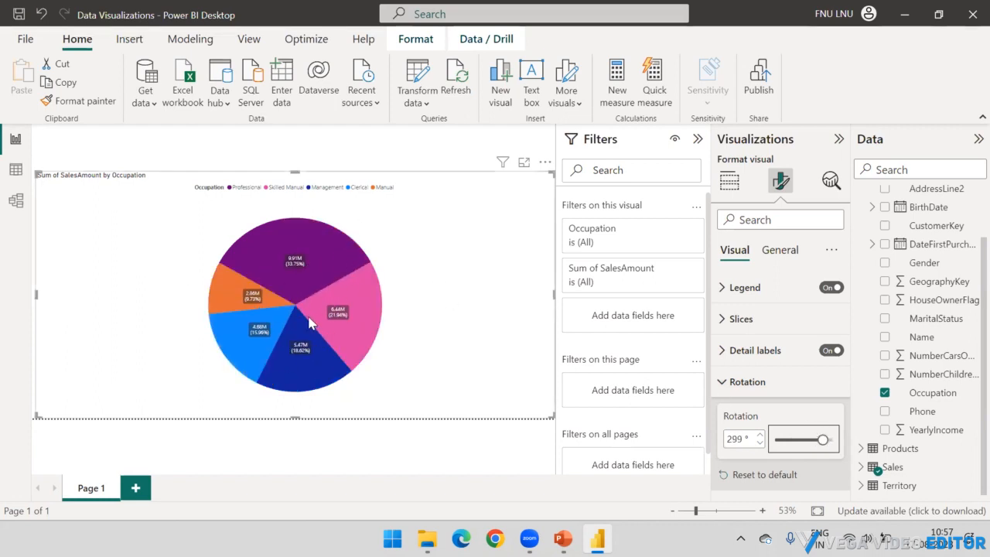
pyautogui.moveTo(292, 299)
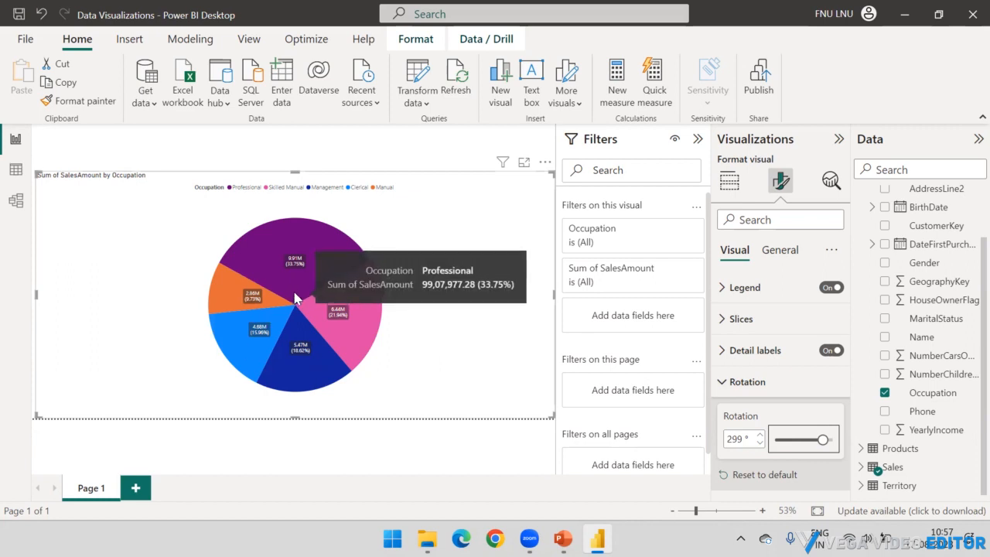
pyautogui.click(762, 472)
pyautogui.click(715, 385)
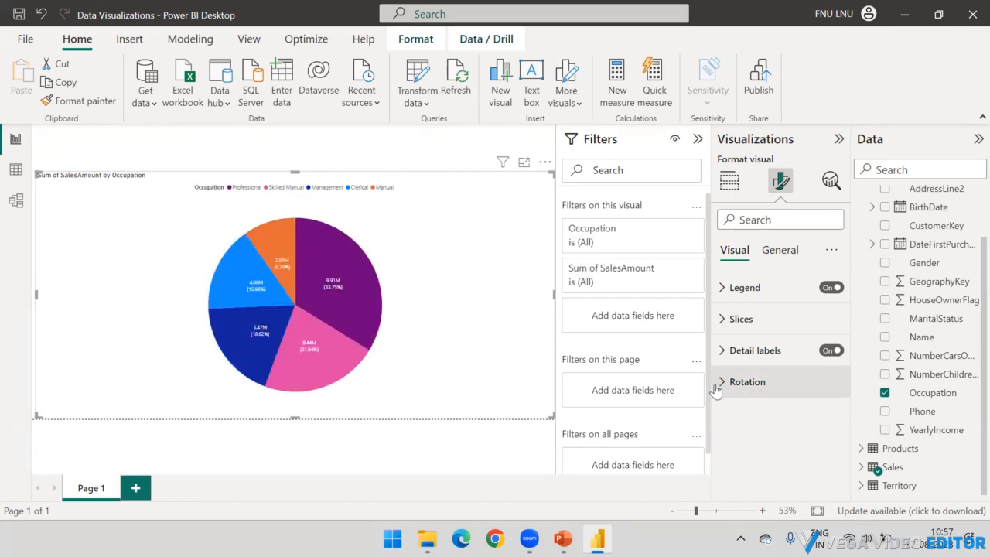
# Step: Examine the pie chart's general size and position properties and its title settings
pyautogui.click(779, 250)
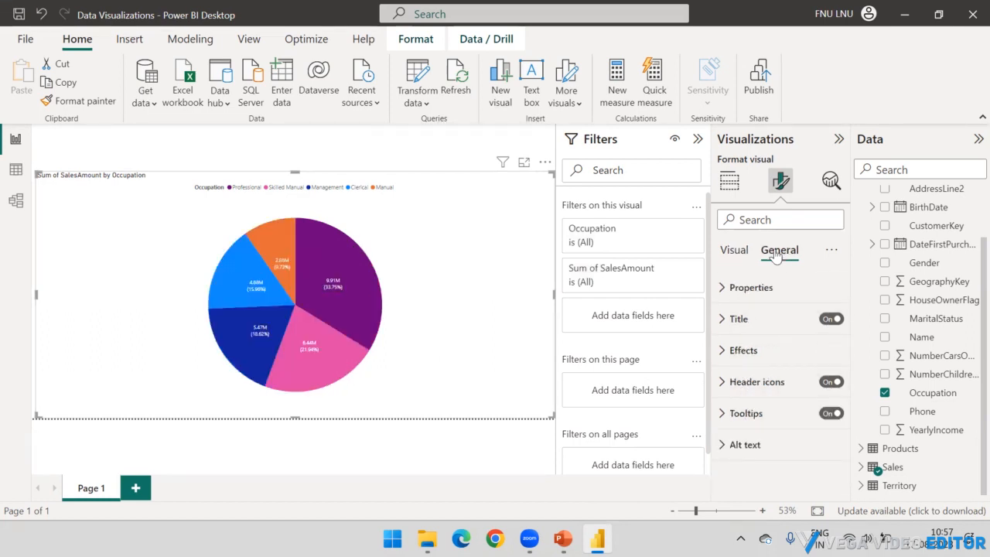
pyautogui.click(726, 293)
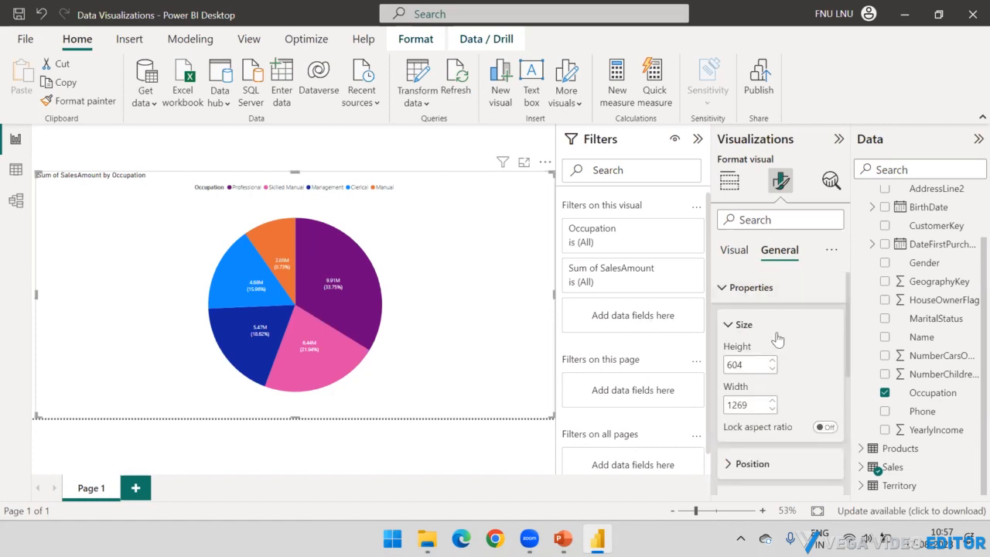
pyautogui.scroll(-2, 771, 334)
pyautogui.scroll(2, 766, 327)
pyautogui.click(722, 290)
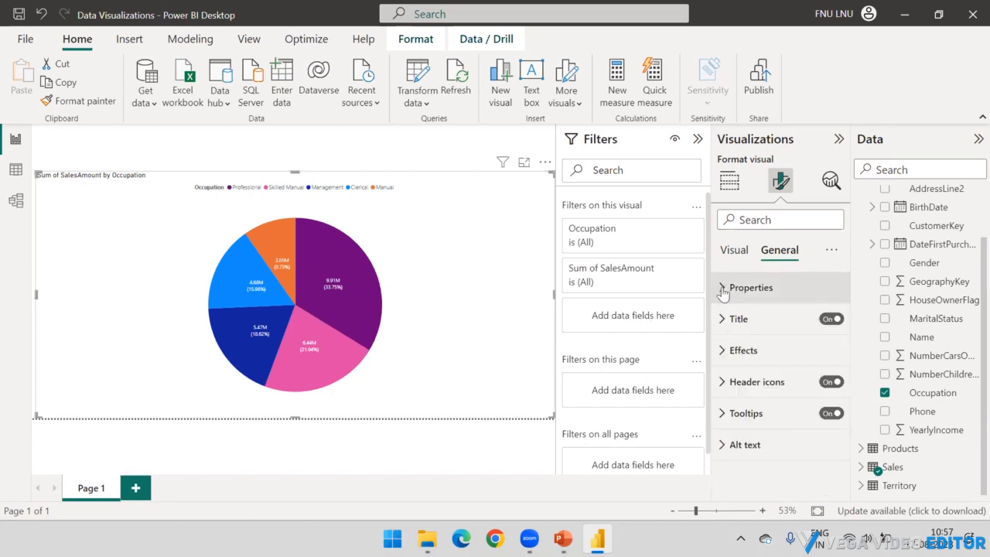
pyautogui.click(722, 319)
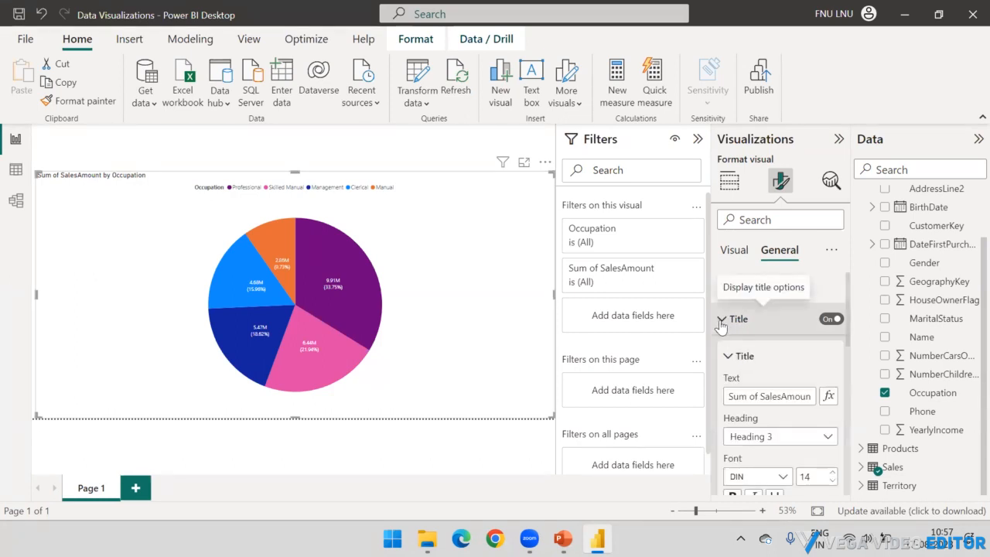
pyautogui.click(720, 322)
# Step: Try orange, blue and red as the pie chart's background effect color, and set it to a medium gray
pyautogui.click(722, 352)
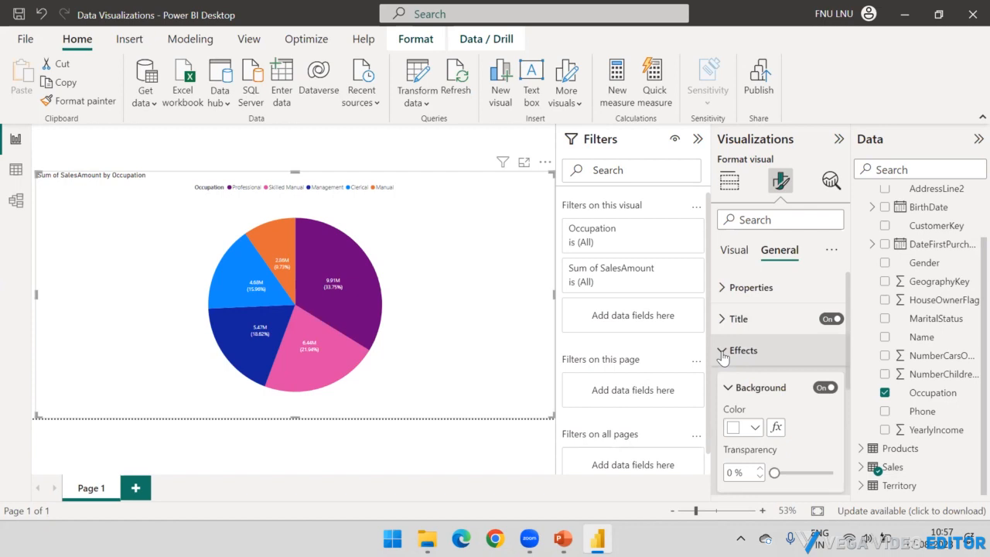
pyautogui.scroll(-2, 774, 371)
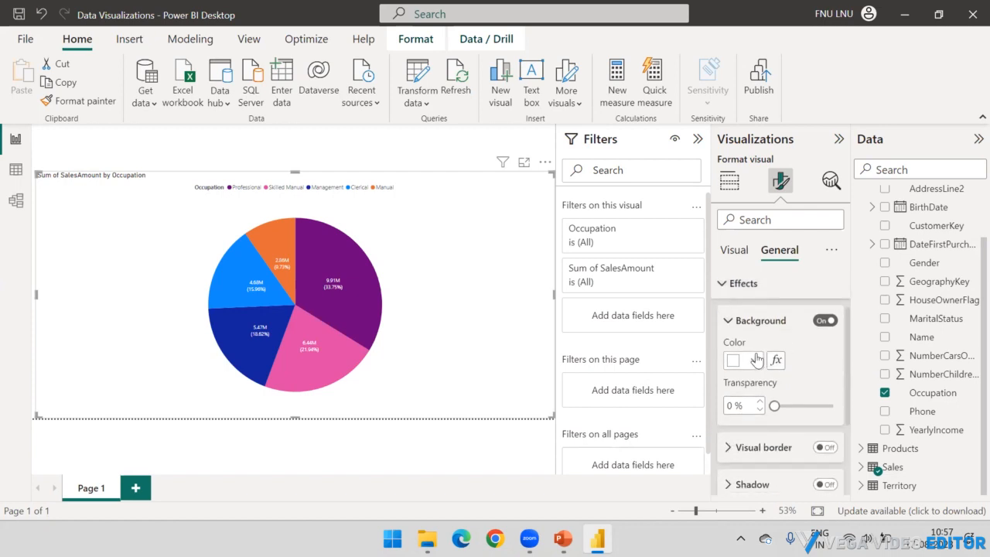
pyautogui.click(754, 361)
pyautogui.click(830, 115)
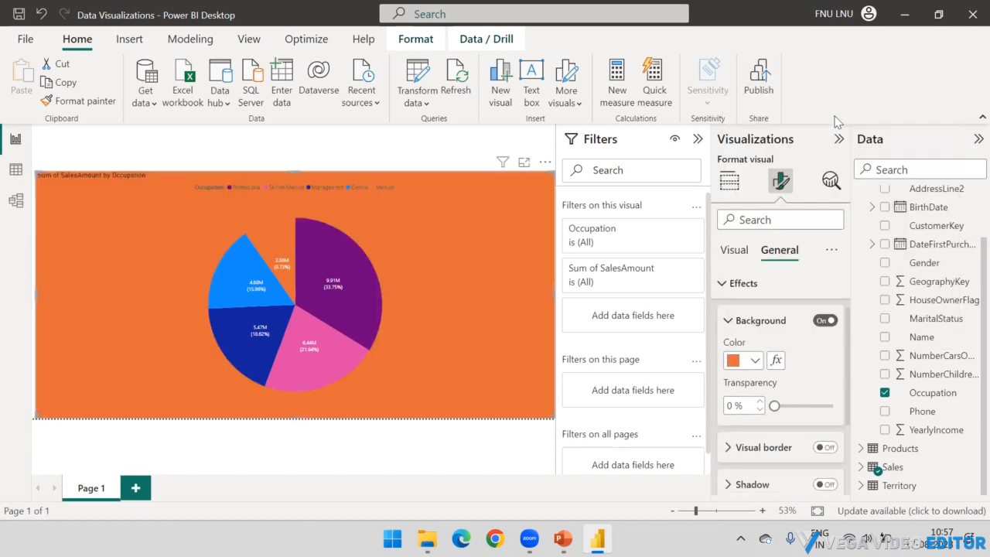
pyautogui.click(755, 361)
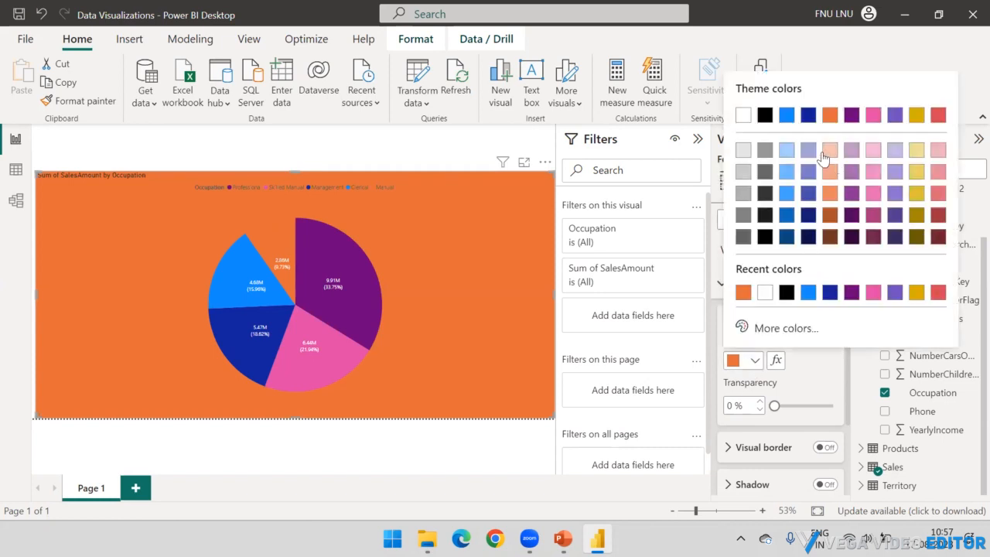
pyautogui.click(790, 116)
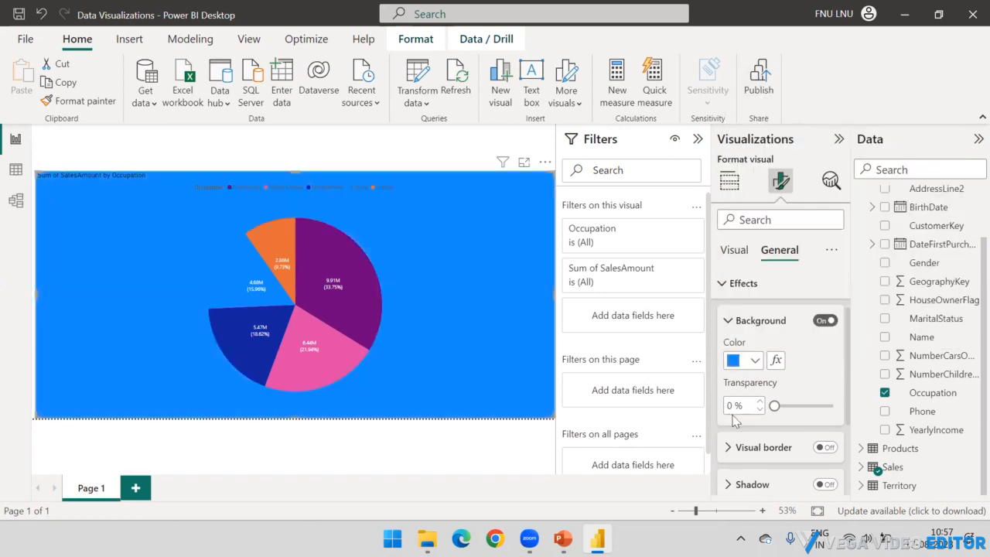
pyautogui.click(756, 360)
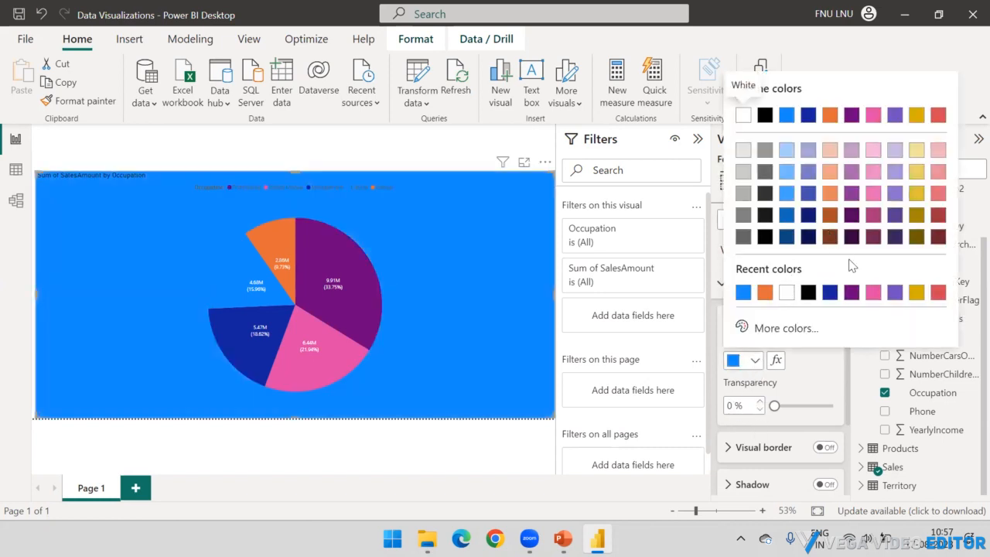
pyautogui.click(938, 292)
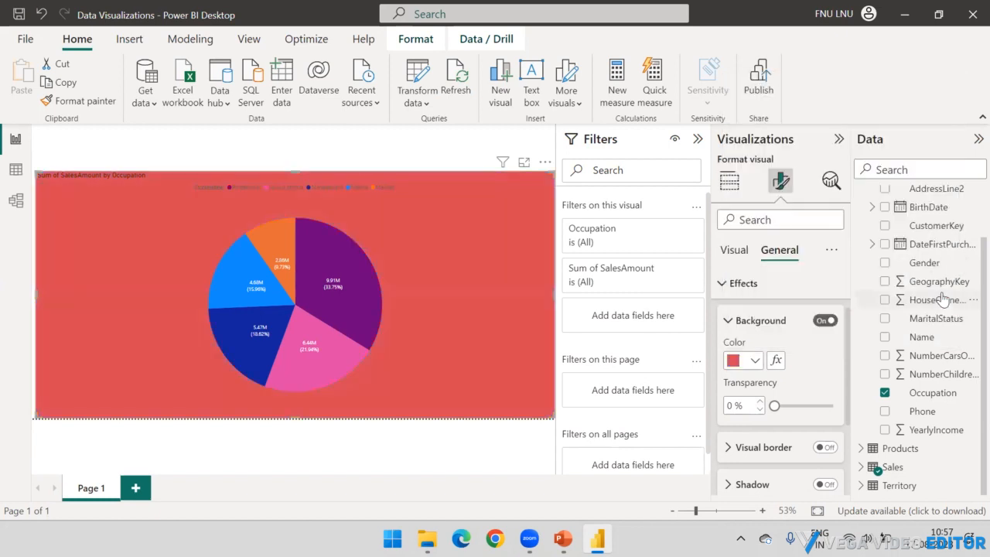
pyautogui.click(752, 361)
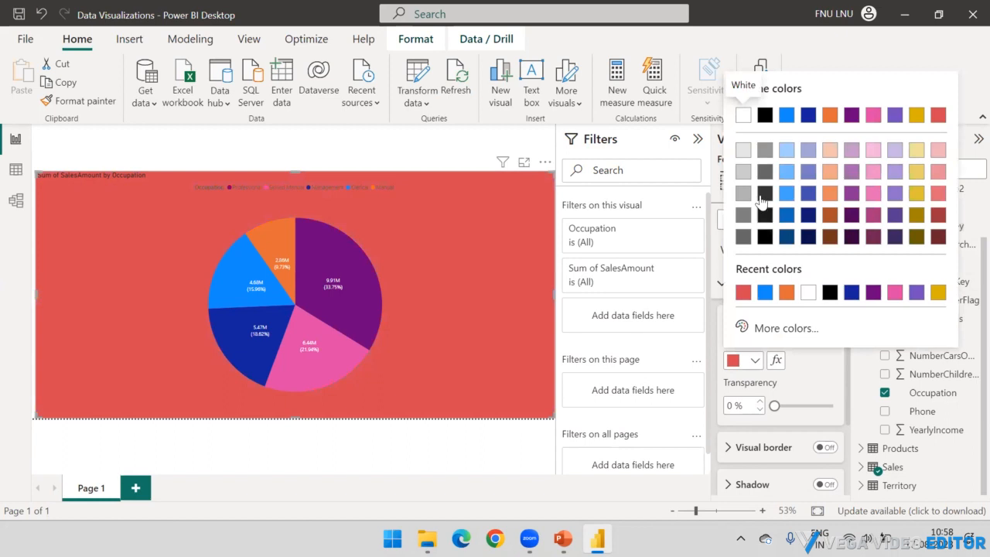
pyautogui.click(765, 151)
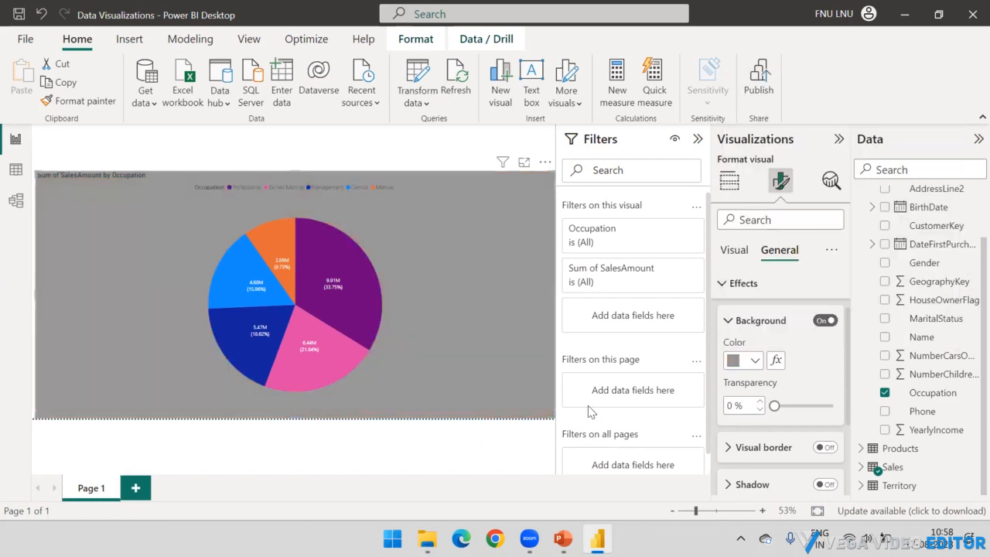
pyautogui.click(728, 321)
# Step: Examine the visual border options for color and rounded corners in the pie chart's effects
pyautogui.click(728, 359)
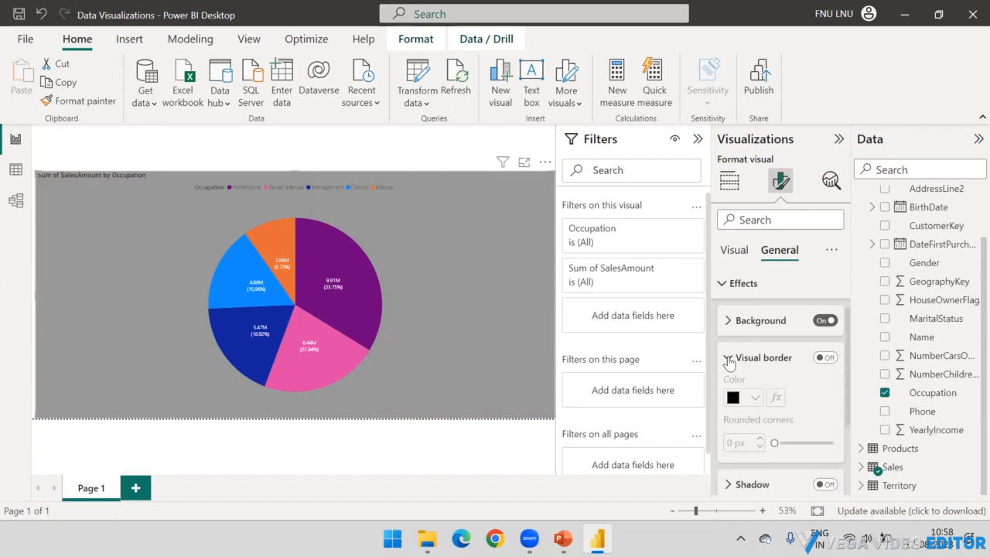
pyautogui.scroll(-2, 736, 354)
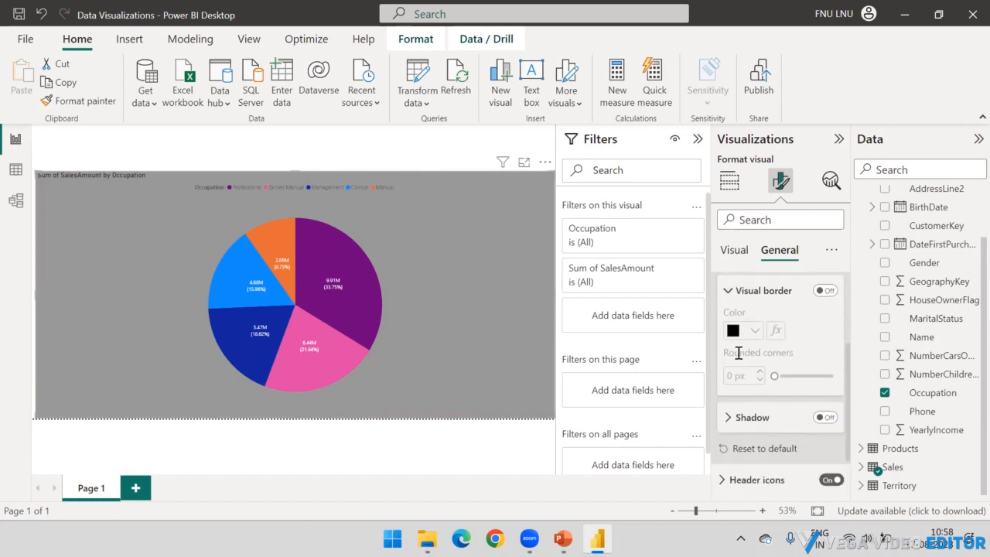
pyautogui.scroll(1, 739, 352)
pyautogui.click(729, 324)
pyautogui.scroll(2, 731, 338)
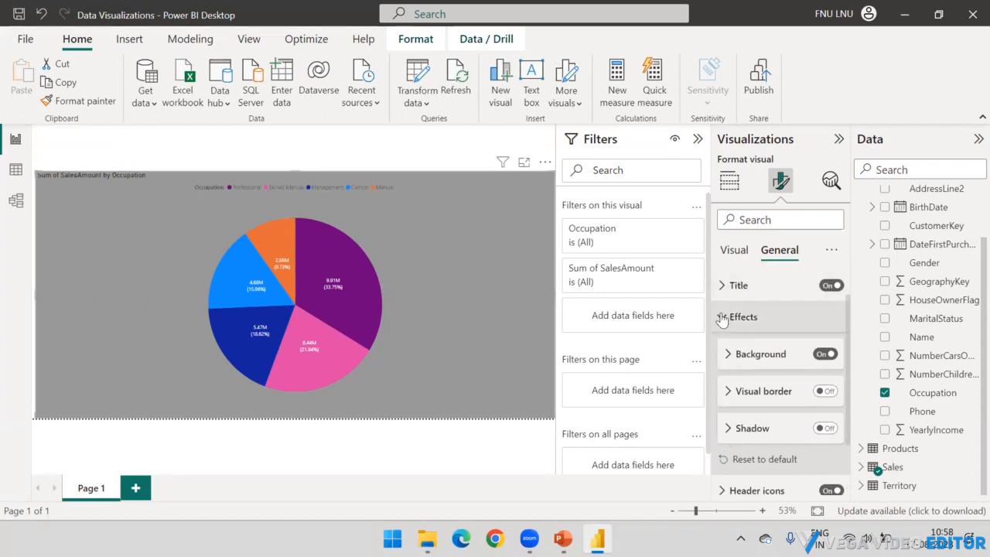
pyautogui.click(723, 317)
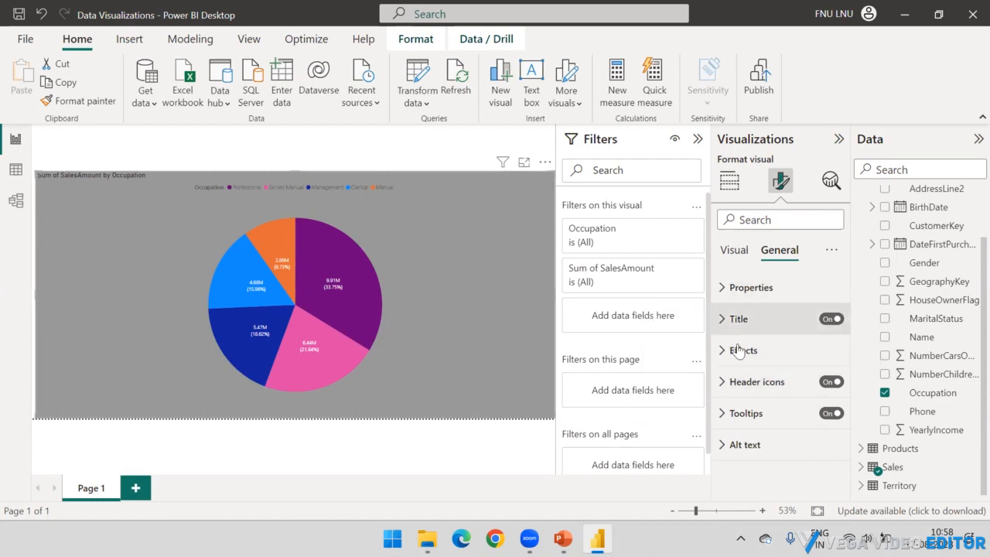
# Step: Set the background color of the pie chart's header icons to pink
pyautogui.click(719, 384)
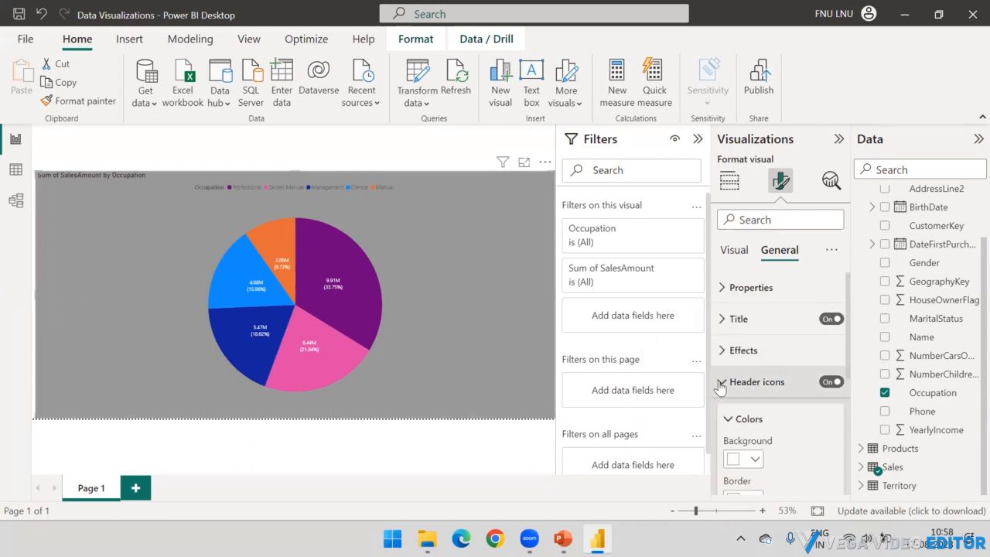
pyautogui.scroll(-1, 742, 368)
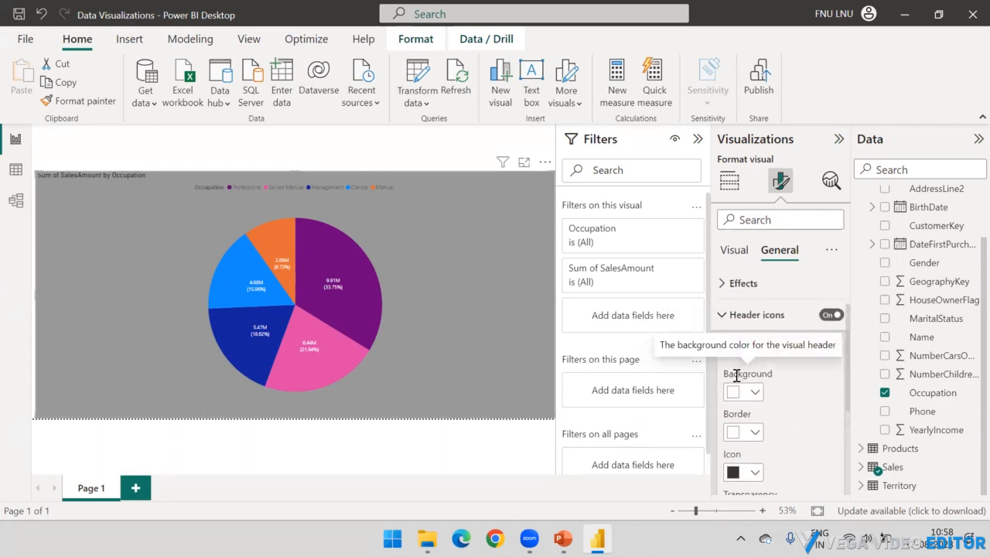
pyautogui.click(755, 393)
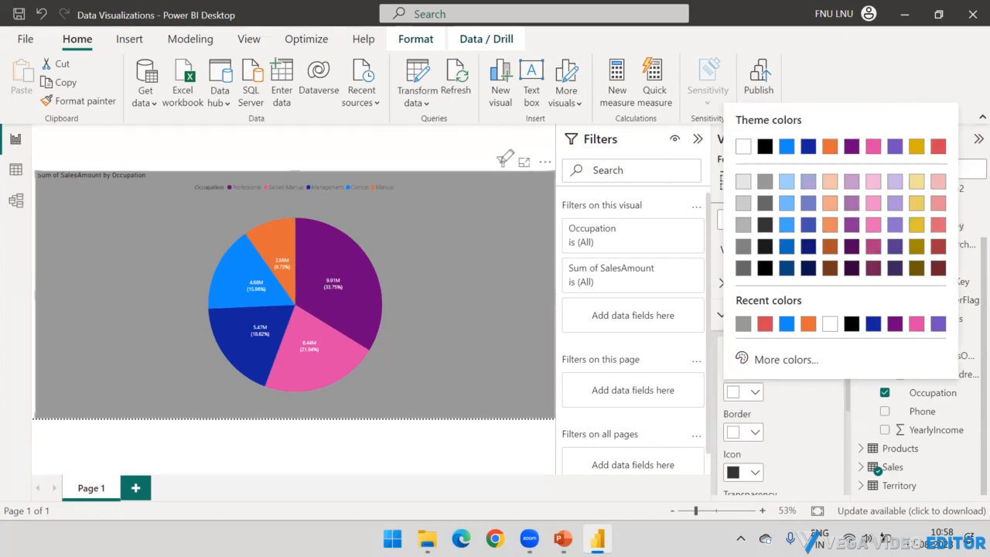
pyautogui.moveTo(464, 143)
pyautogui.mouseDown()
pyautogui.moveTo(535, 155)
pyautogui.moveTo(518, 157)
pyautogui.mouseUp()
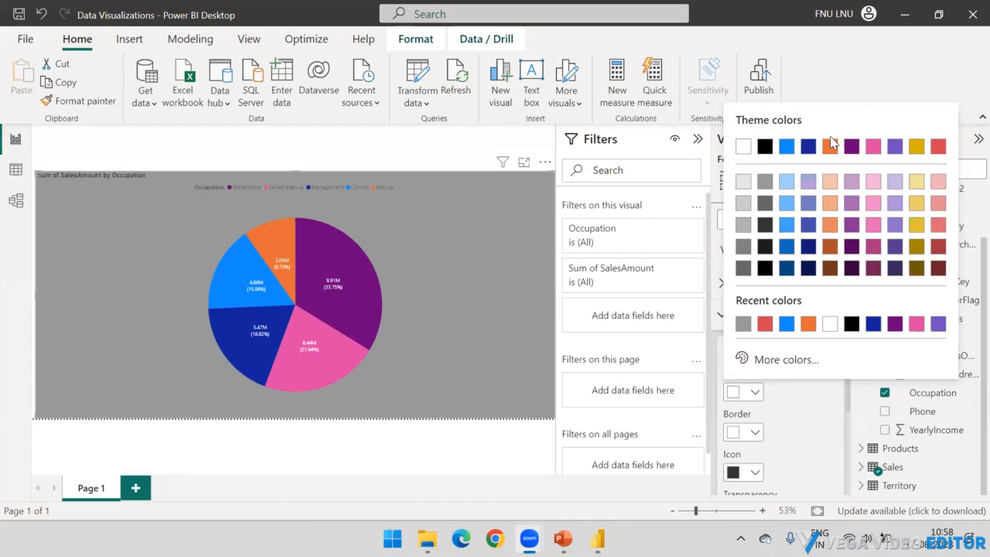
pyautogui.click(874, 147)
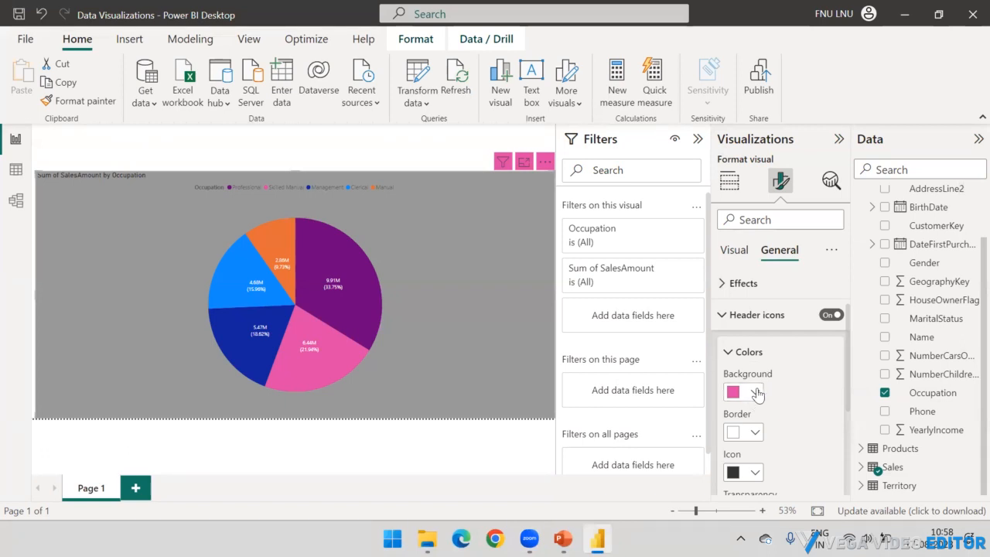
pyautogui.scroll(-2, 731, 340)
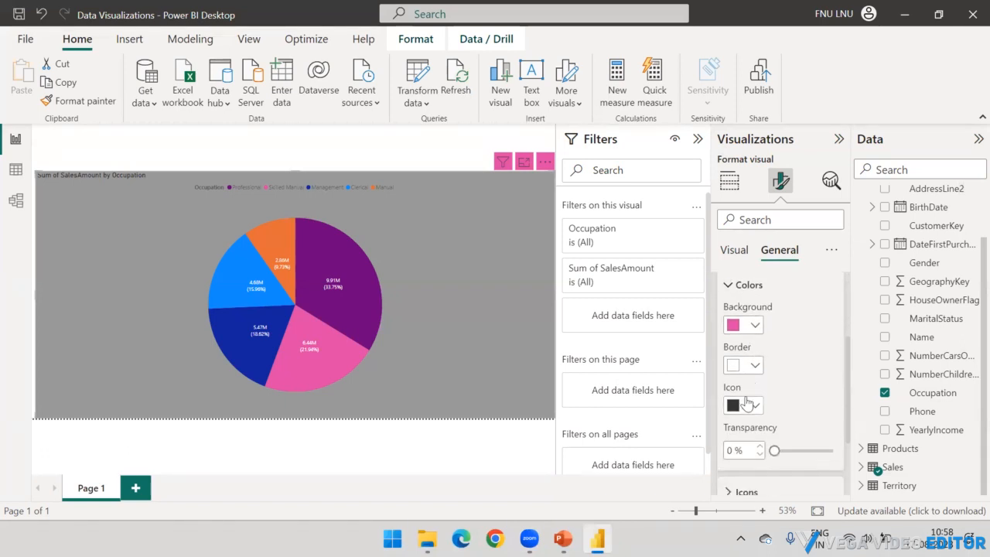
pyautogui.scroll(3, 746, 386)
pyautogui.click(725, 320)
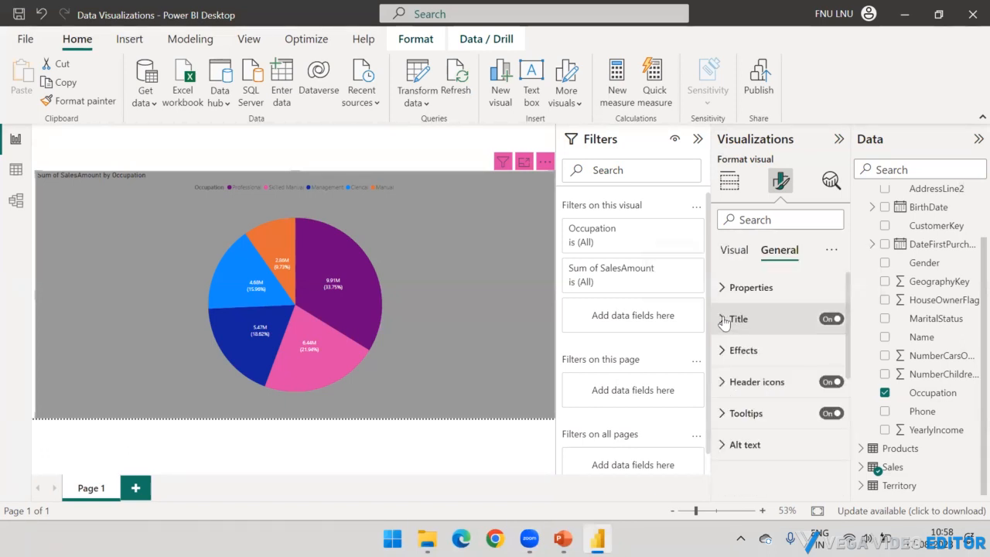
# Step: Examine the pie chart's tooltip options for type and page, and its alt text setting
pyautogui.click(725, 414)
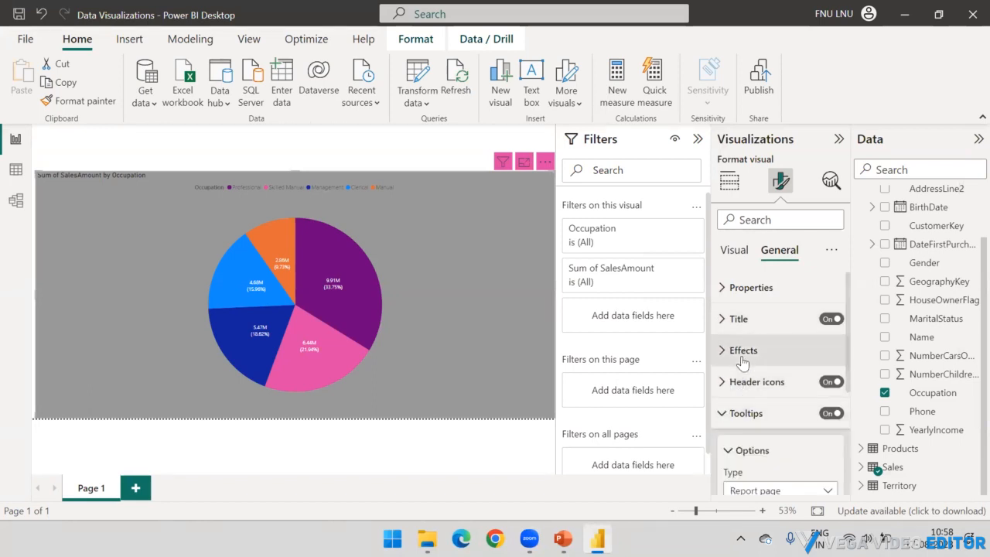
pyautogui.scroll(-4, 743, 362)
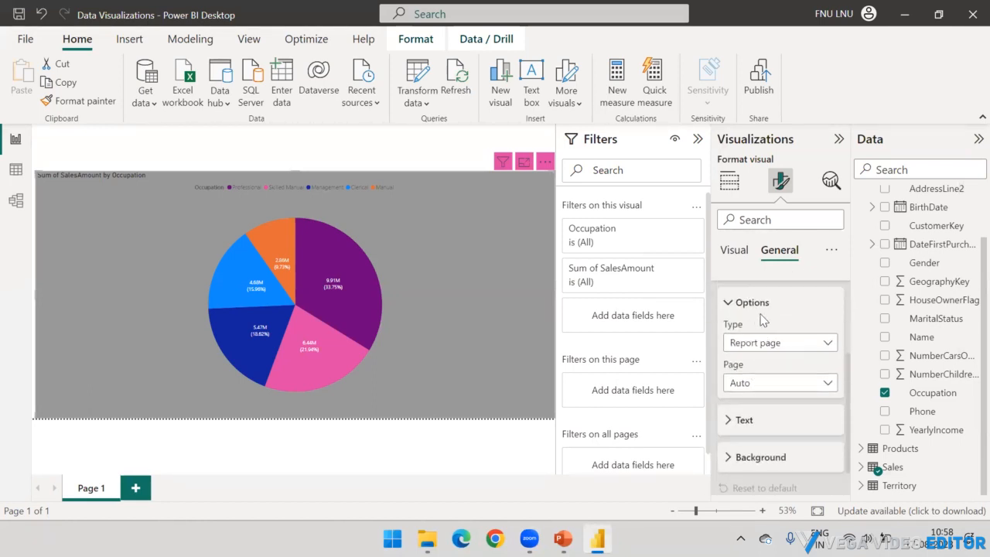
pyautogui.scroll(1, 763, 319)
pyautogui.click(721, 314)
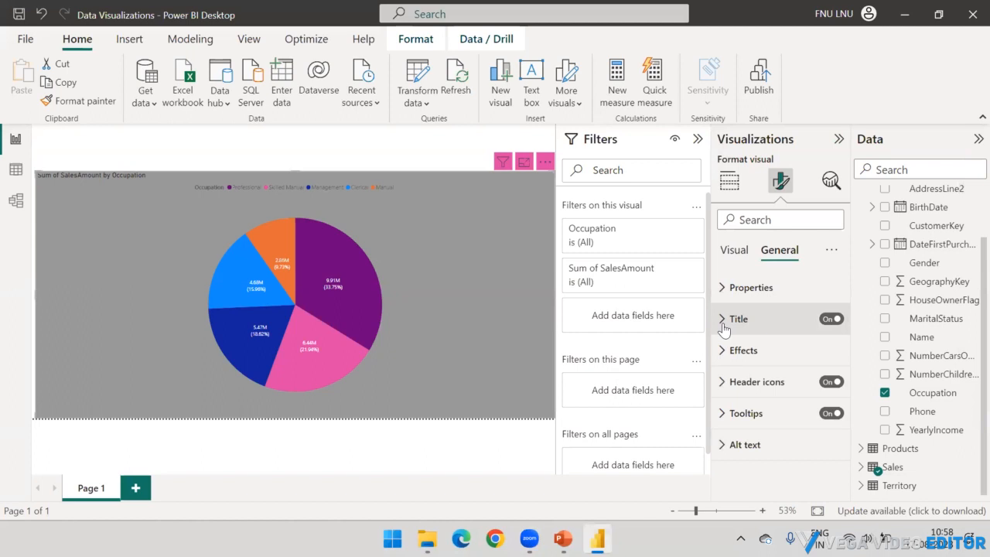
pyautogui.click(727, 445)
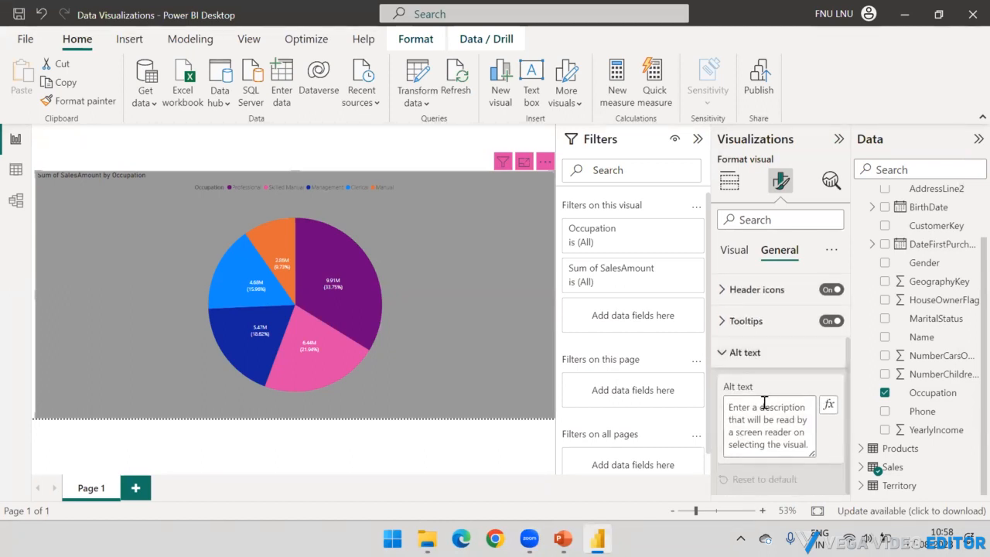
pyautogui.click(729, 354)
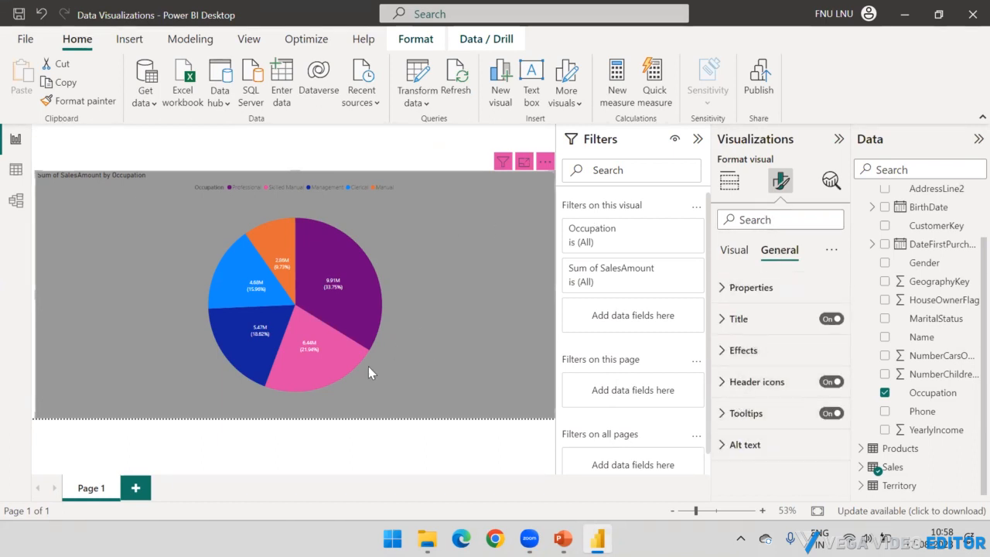
# Step: Convert the pie chart to a donut chart, and undo a trial conversion of it to a card
pyautogui.click(730, 180)
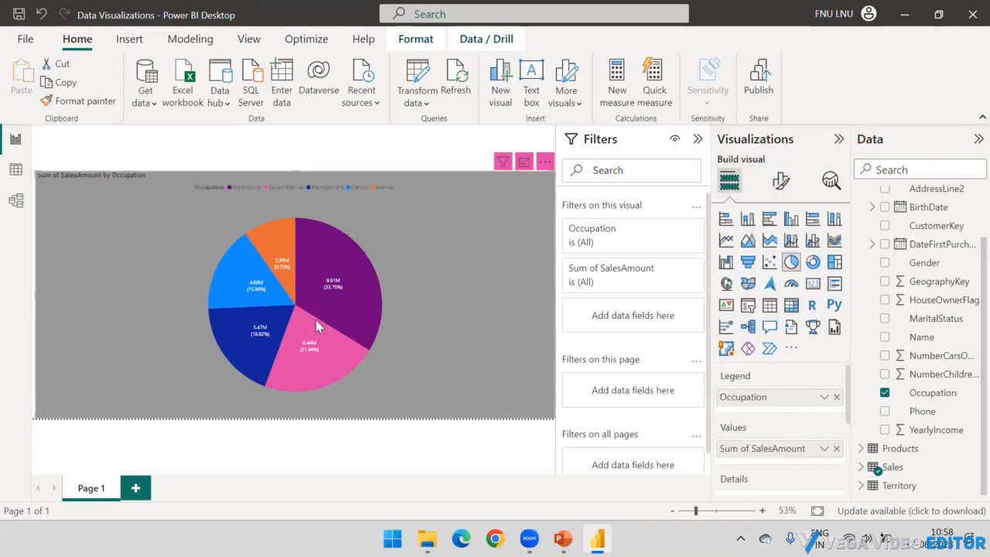
pyautogui.click(815, 263)
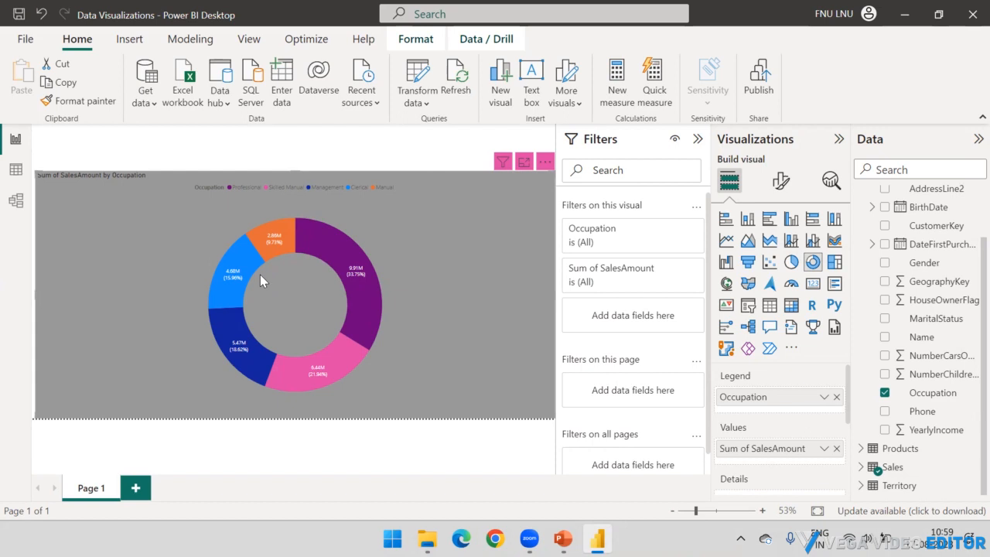
pyautogui.click(812, 283)
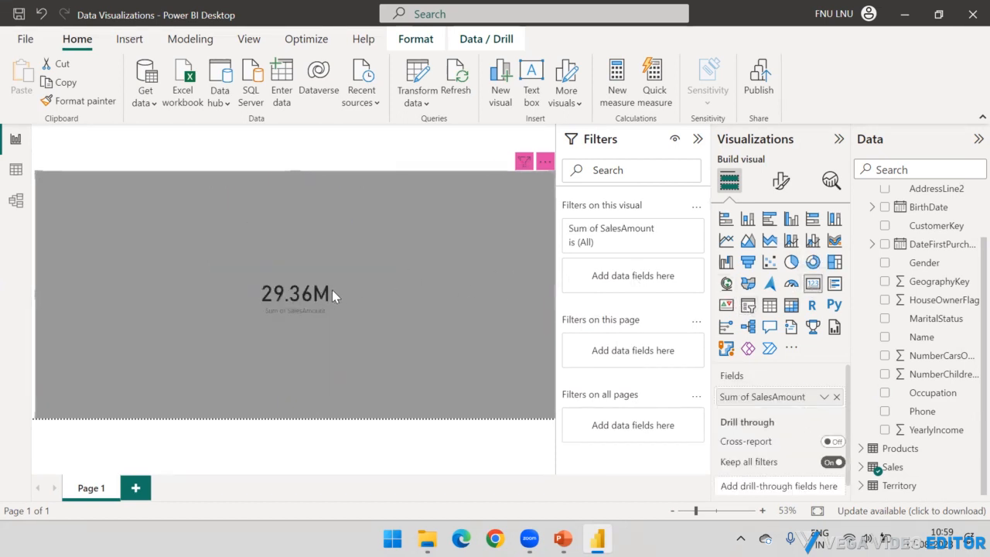
pyautogui.hotkey('ctrl', 'z')
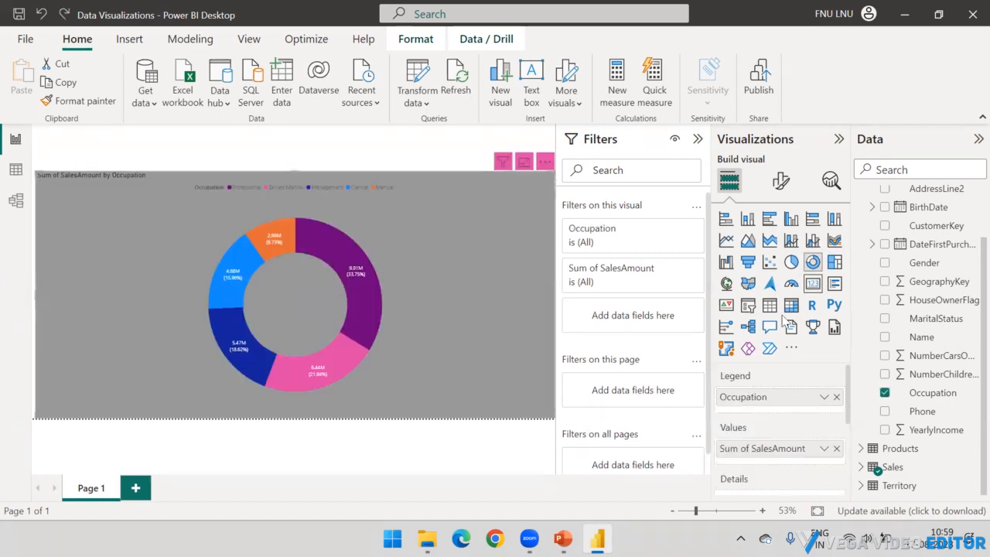
# Step: Add a separate empty card visual and place it over the gray area just left of the donut ring
pyautogui.click(503, 425)
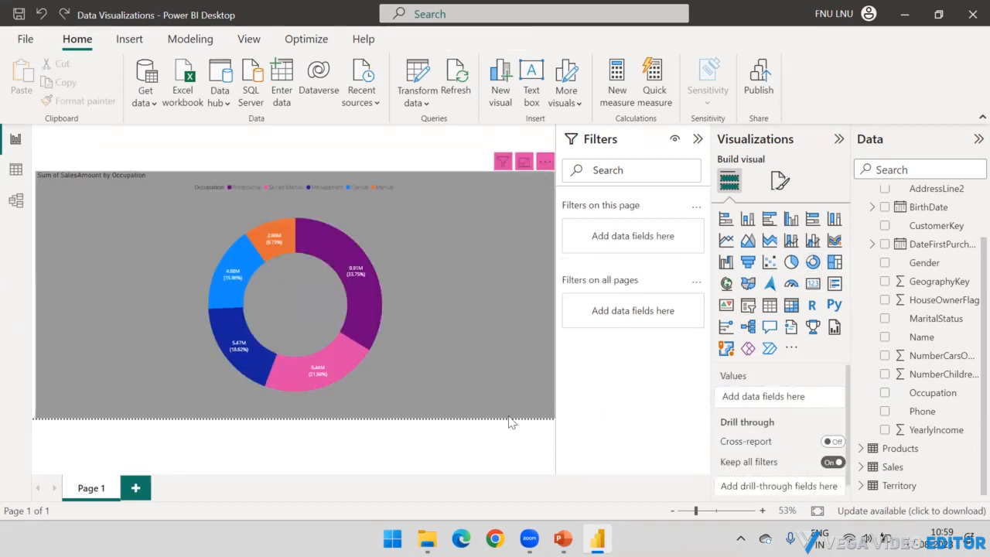
pyautogui.click(812, 283)
pyautogui.moveTo(152, 180); pyautogui.dragTo(204, 315)
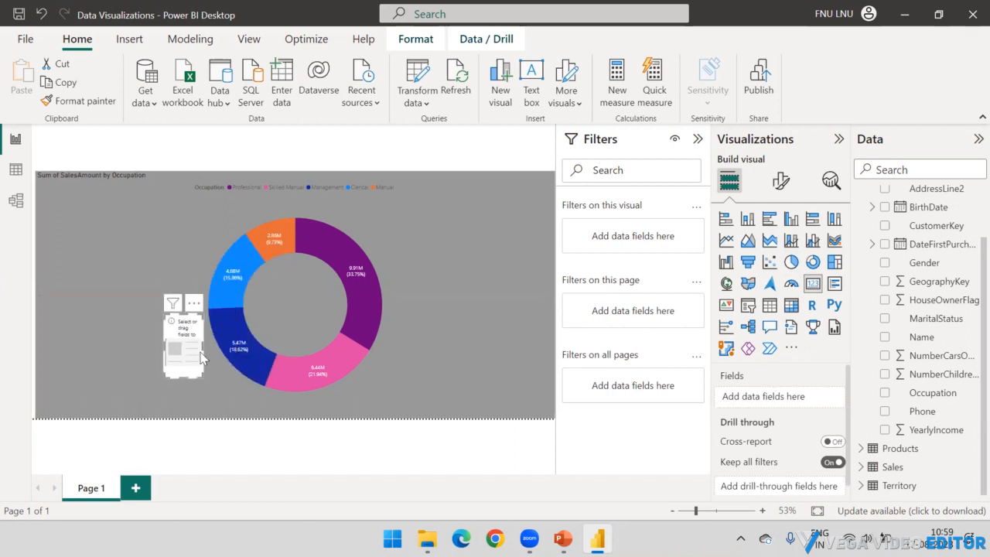
# Step: Widen the empty card visual into a landscape rectangle and center it inside the donut chart's hole
pyautogui.moveTo(203, 348); pyautogui.dragTo(323, 321)
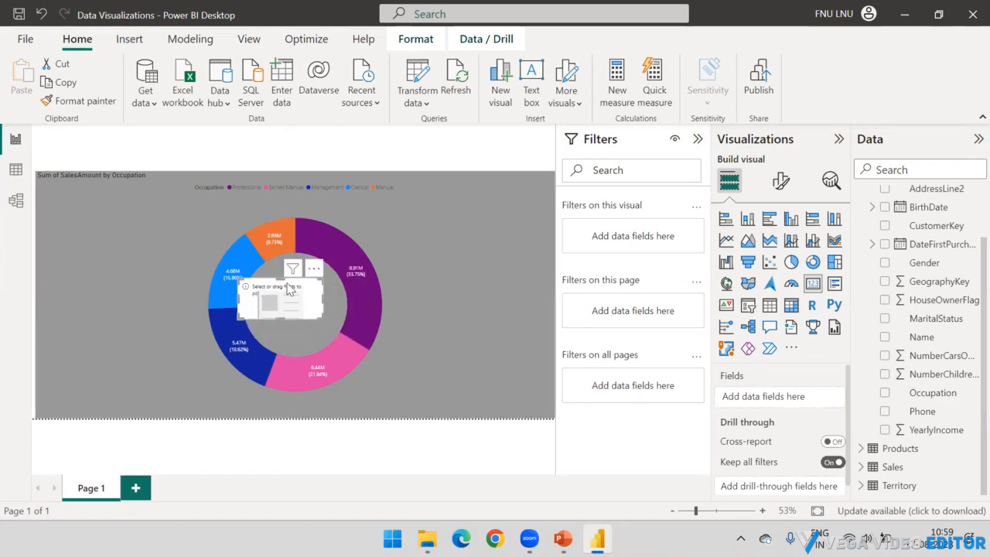
pyautogui.moveTo(287, 283)
pyautogui.mouseDown()
pyautogui.moveTo(301, 280)
pyautogui.moveTo(311, 294)
pyautogui.moveTo(302, 291)
pyautogui.mouseUp()
pyautogui.click(467, 279)
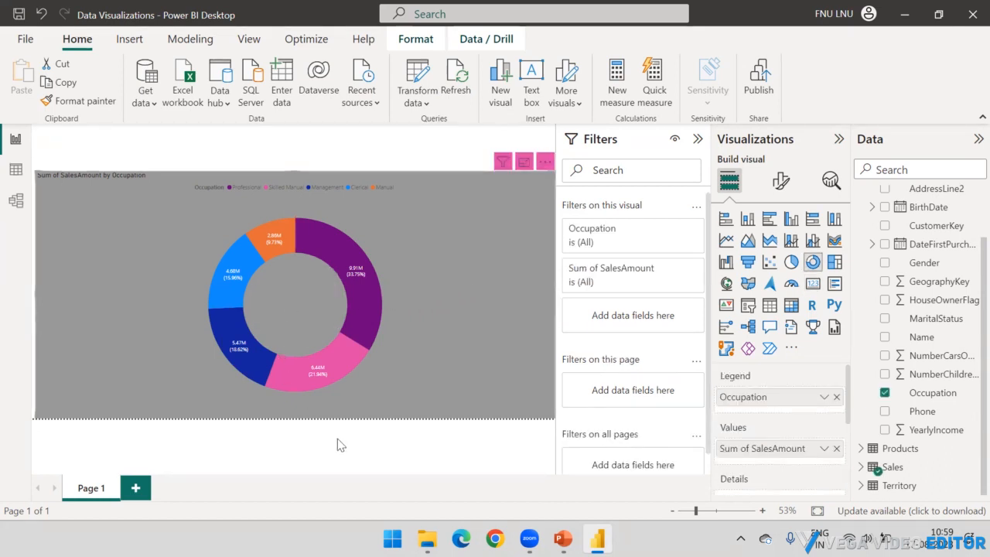
pyautogui.click(396, 441)
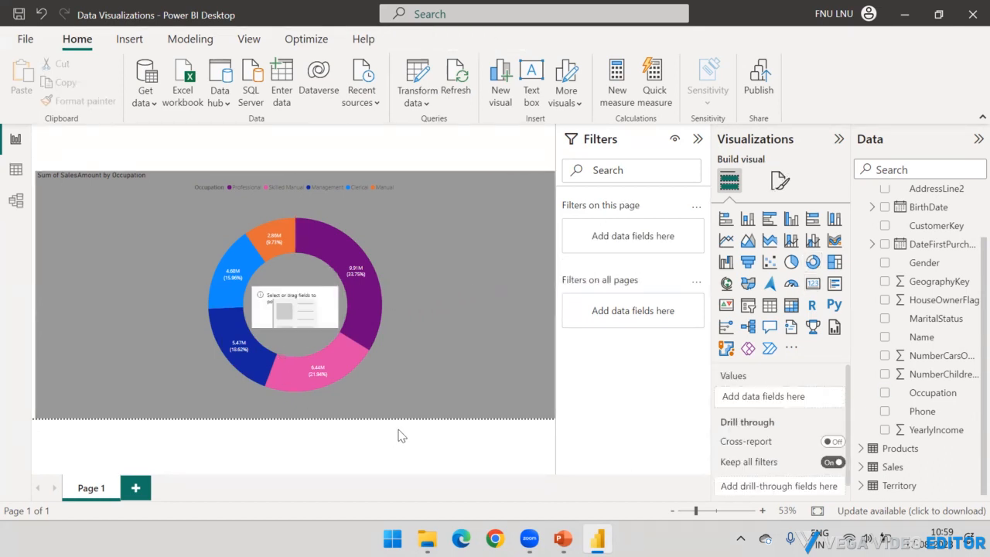
# Step: Add the SalesAmount field from the Sales table to the card inside the donut's hole
pyautogui.click(321, 298)
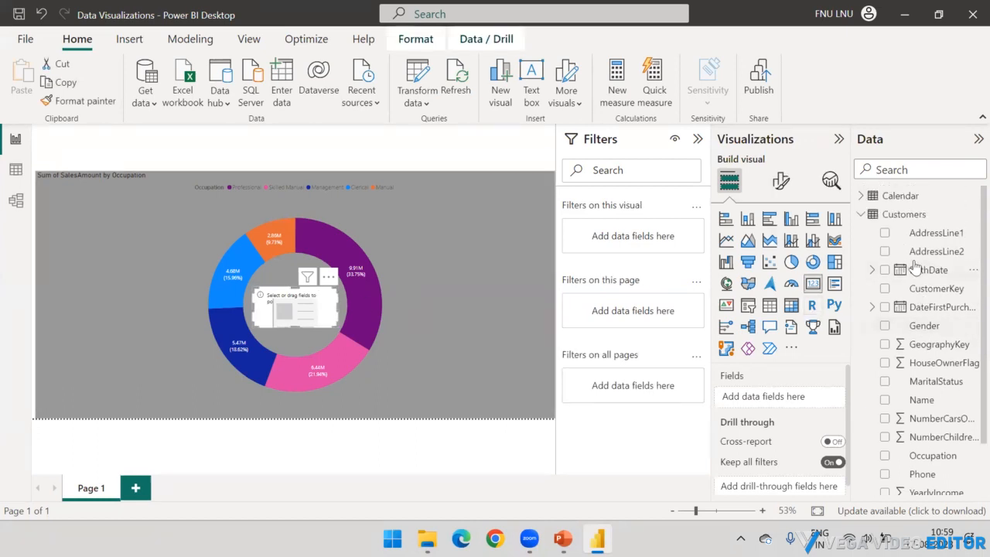
pyautogui.scroll(2, 902, 274)
pyautogui.click(875, 217)
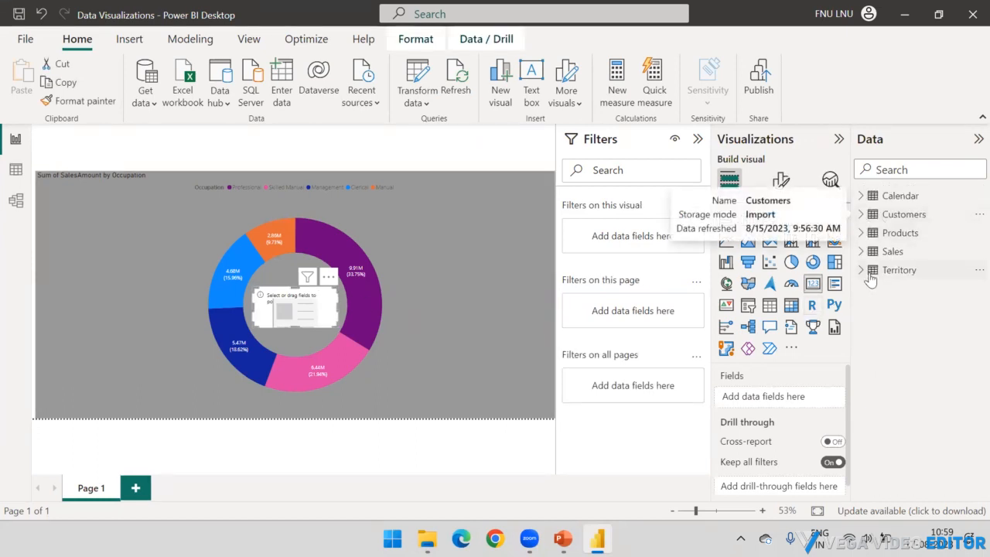
pyautogui.click(863, 252)
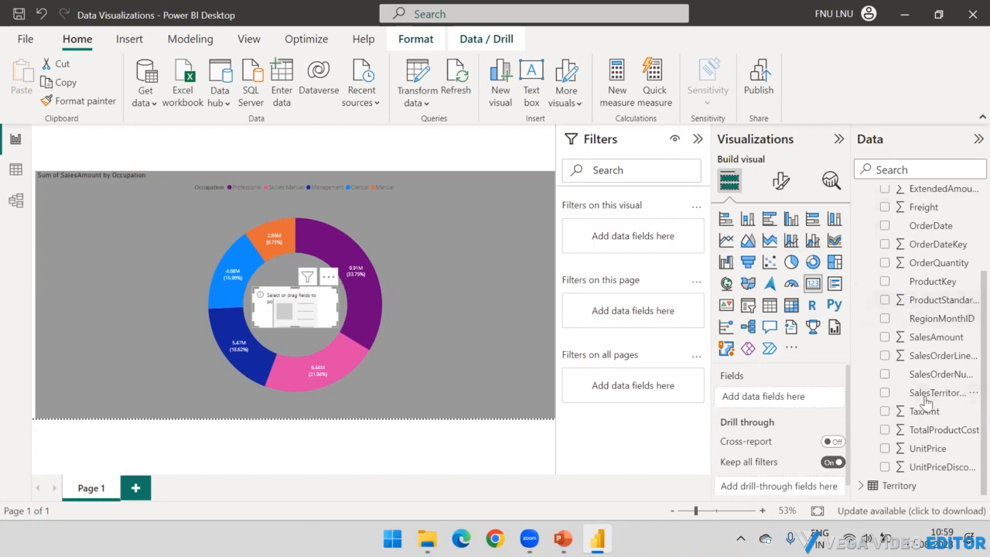
pyautogui.moveTo(935, 344); pyautogui.dragTo(315, 314)
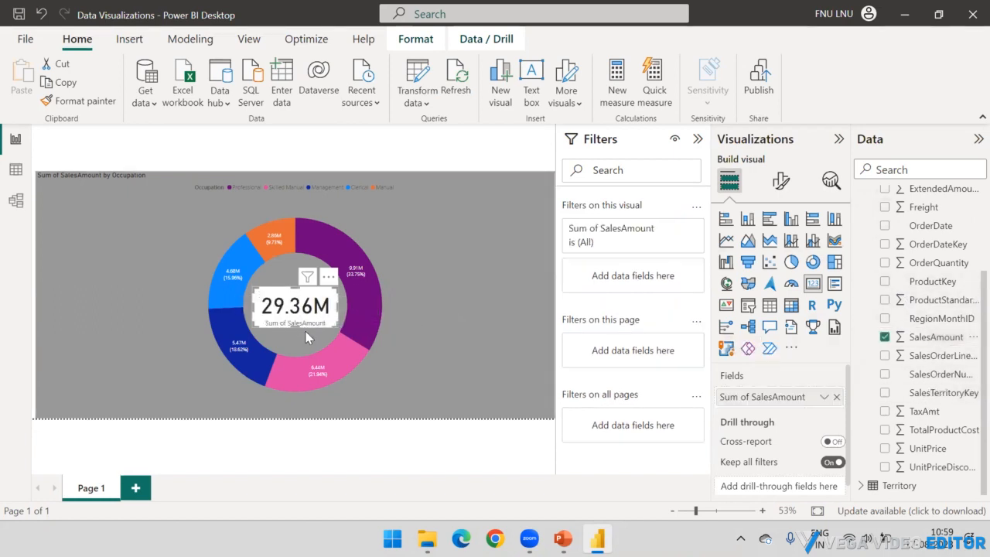
# Step: Remove the sales amount card visual from the middle of the donut chart
pyautogui.click(503, 277)
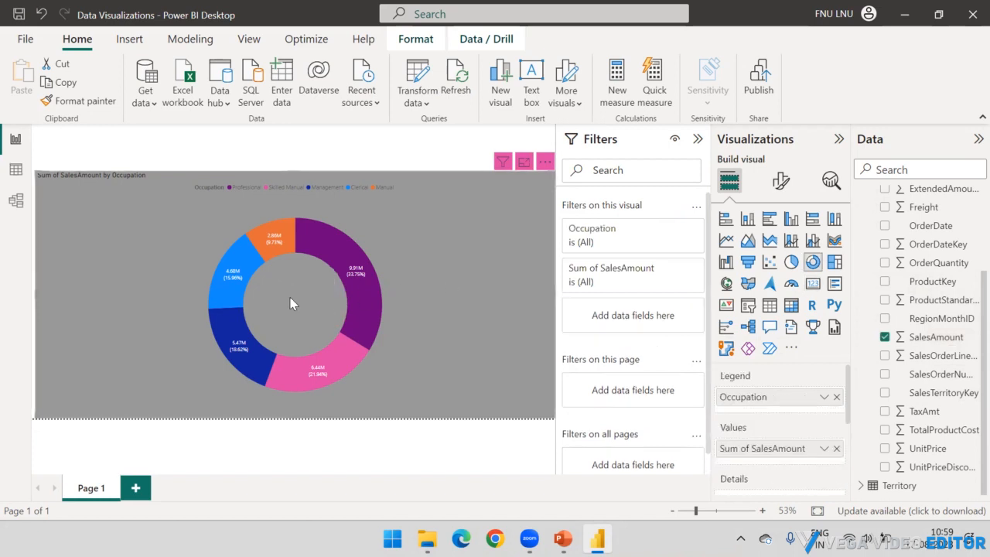
pyautogui.click(367, 447)
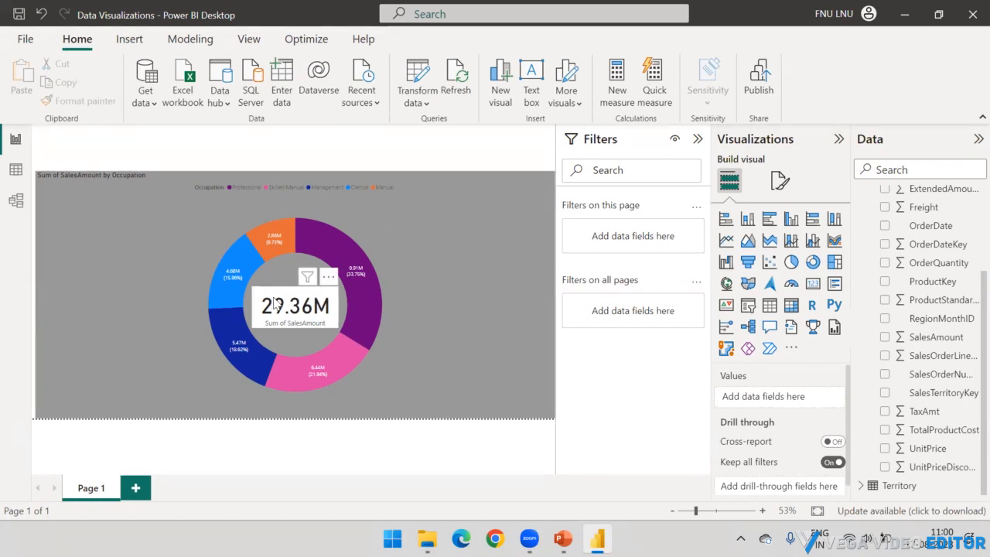
pyautogui.click(329, 277)
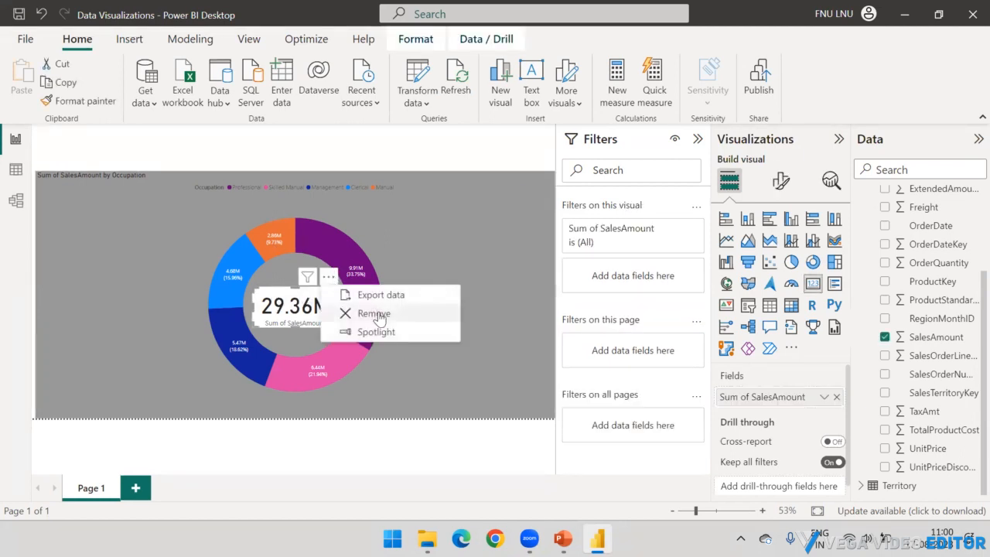
pyautogui.click(376, 315)
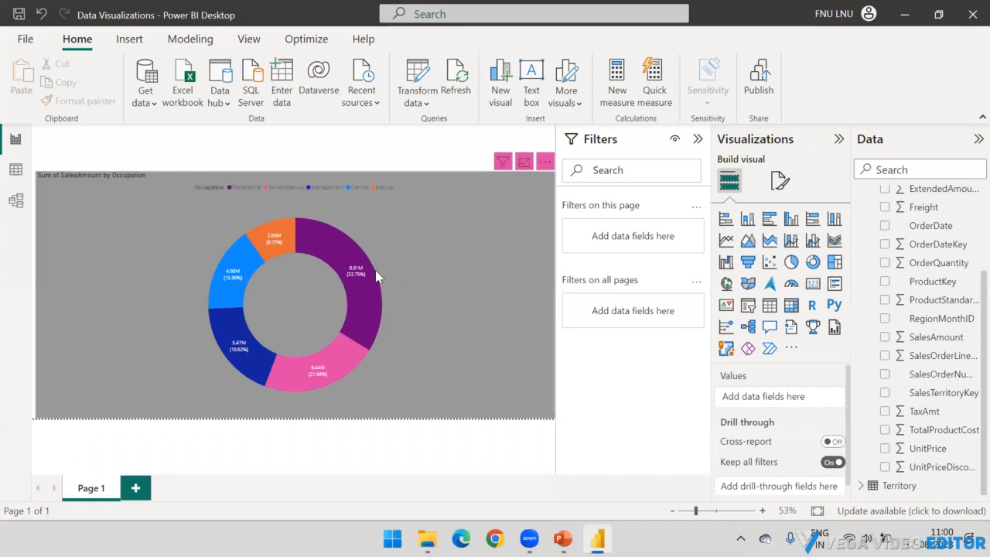
# Step: Review the report page's format options and the donut chart's visual and general format categories, and minimize the report window
pyautogui.moveTo(376, 271)
pyautogui.click(780, 181)
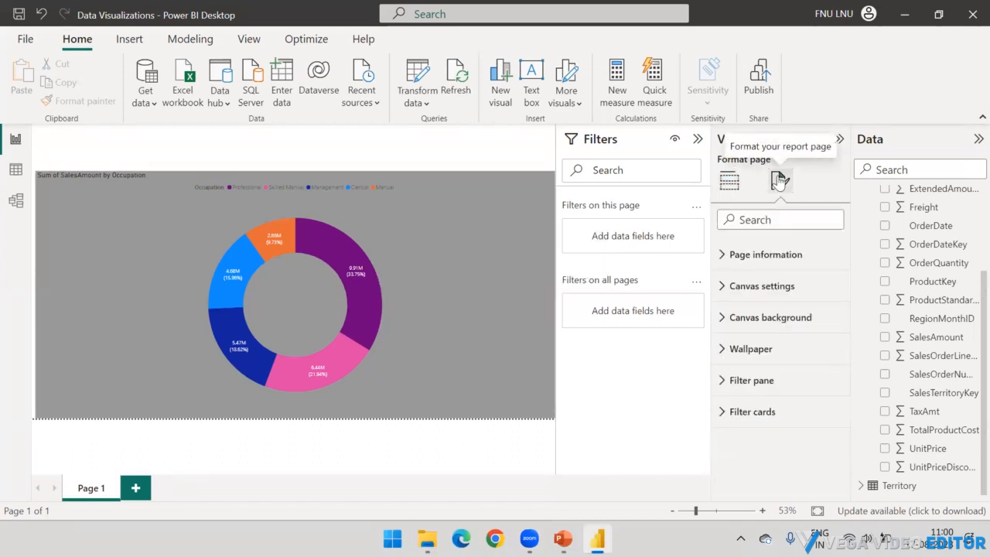
pyautogui.click(421, 310)
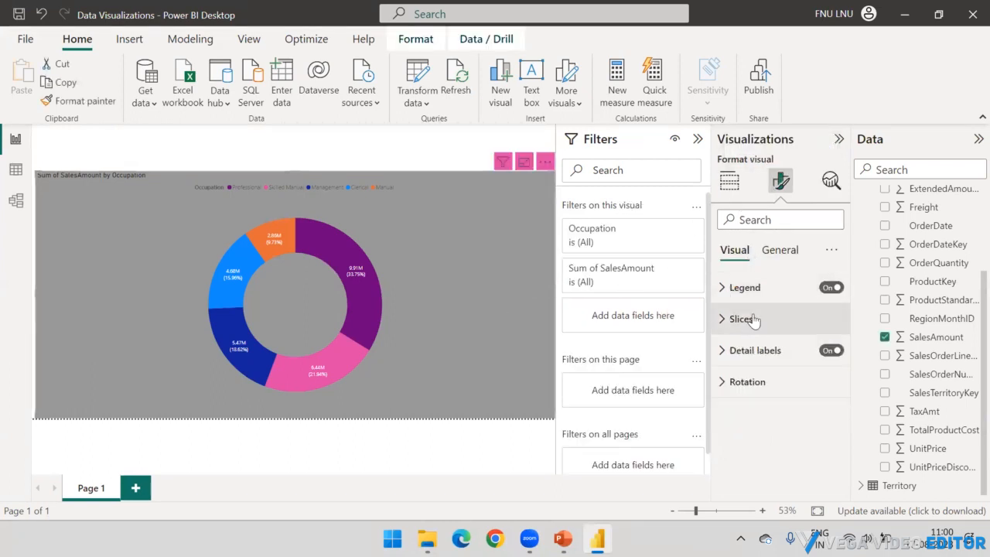
pyautogui.click(776, 247)
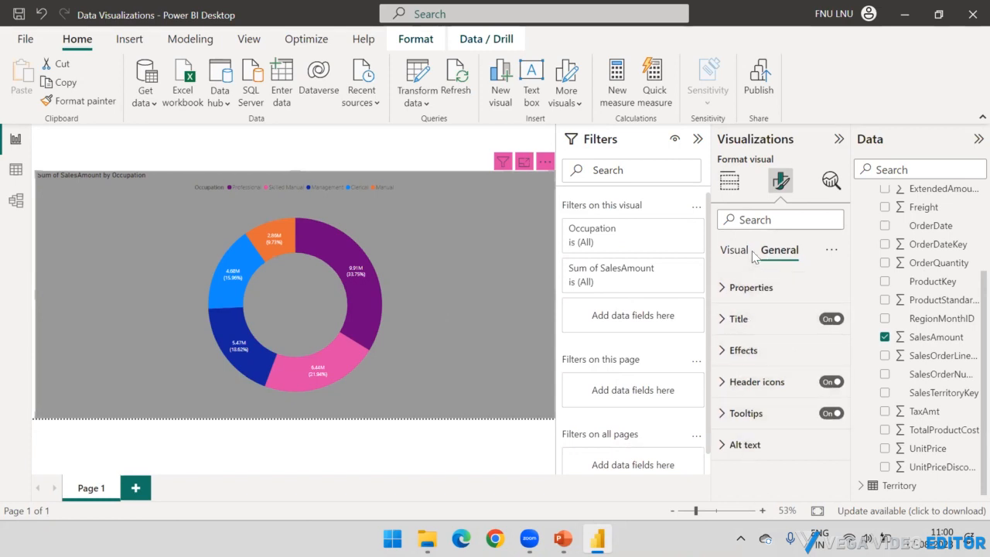
pyautogui.click(747, 252)
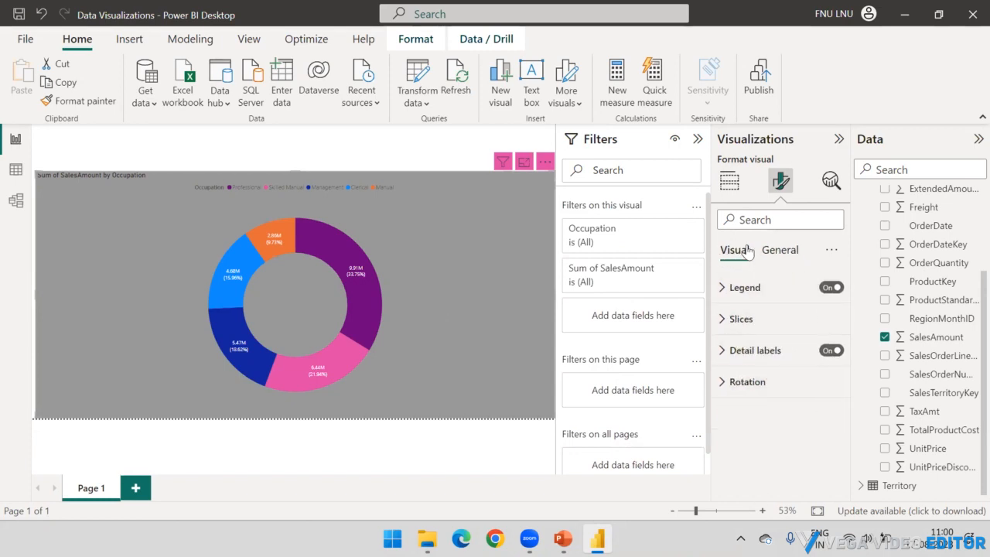
pyautogui.click(910, 12)
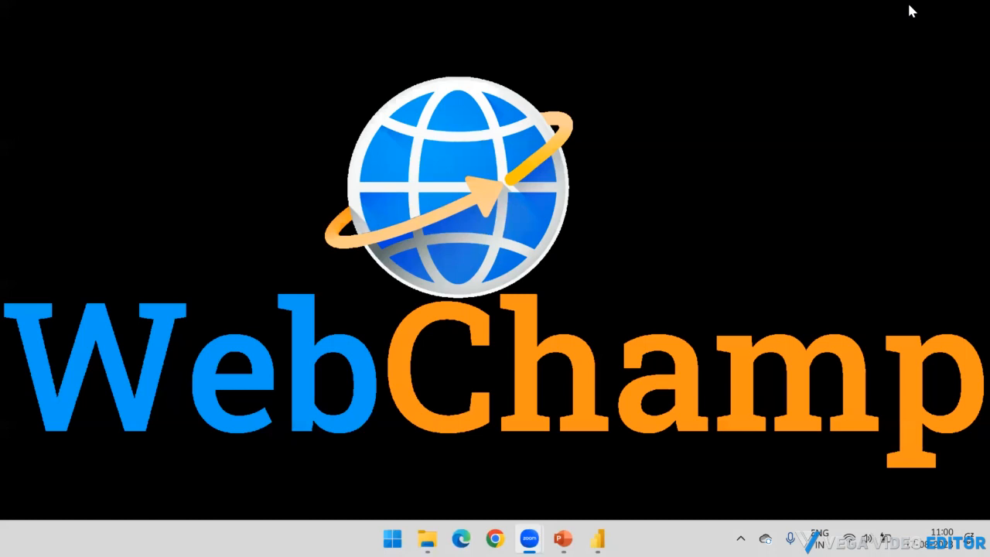